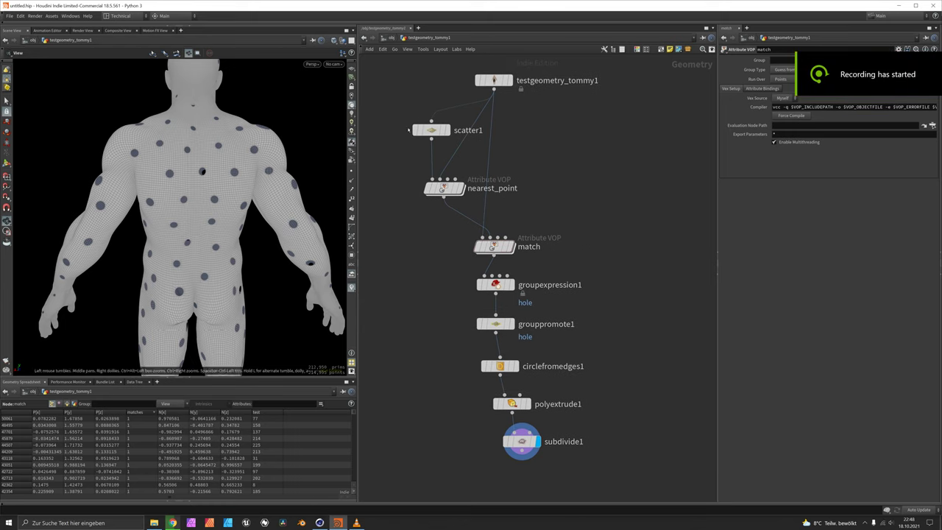
Set the Global Seed of the scatter1 node to 2.52 and check the hole distribution on the figure's back
left_click(431, 130)
left_click_drag(861, 167, 837, 167)
left_click_drag(173, 171, 204, 168)
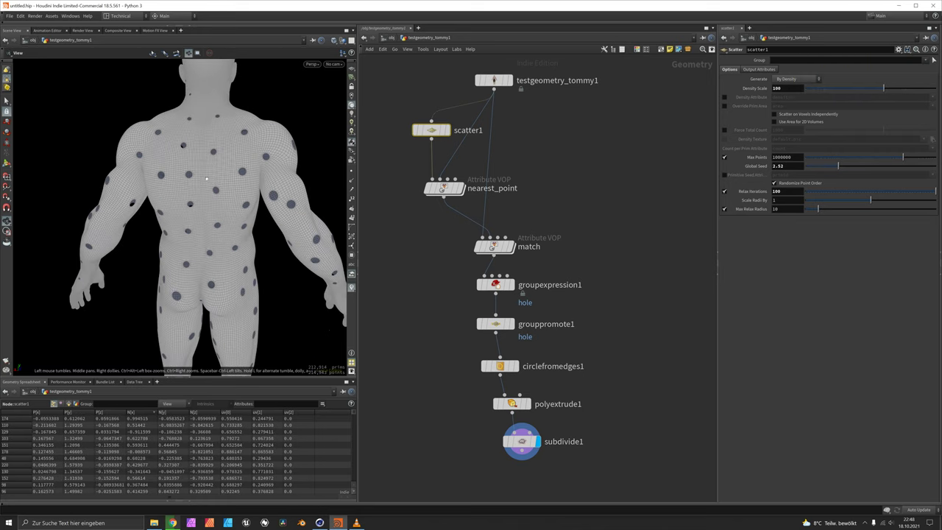
Start a new empty scene
left_click(10, 15)
left_click(22, 23)
left_click(103, 40)
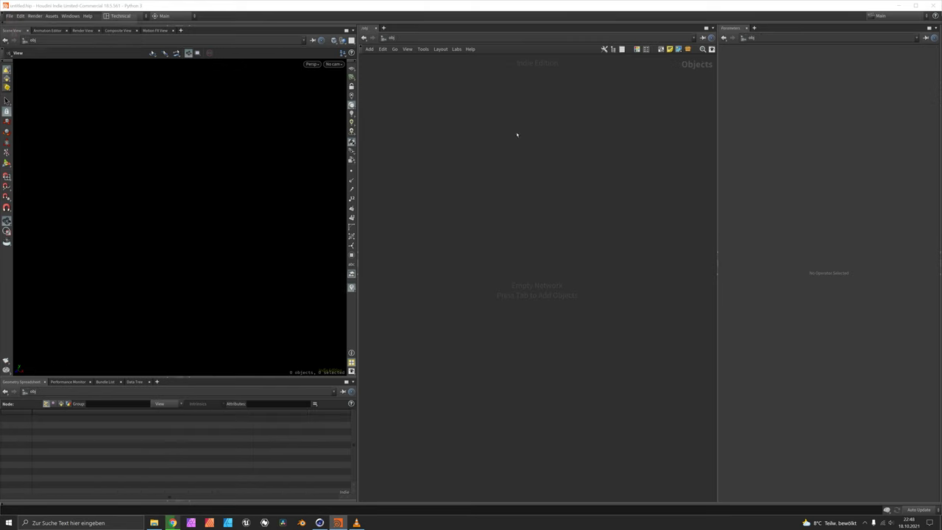
Add a Test Geometry: Tommy object with its Clothing and Textures turned off
key("Tab")
type("tom")
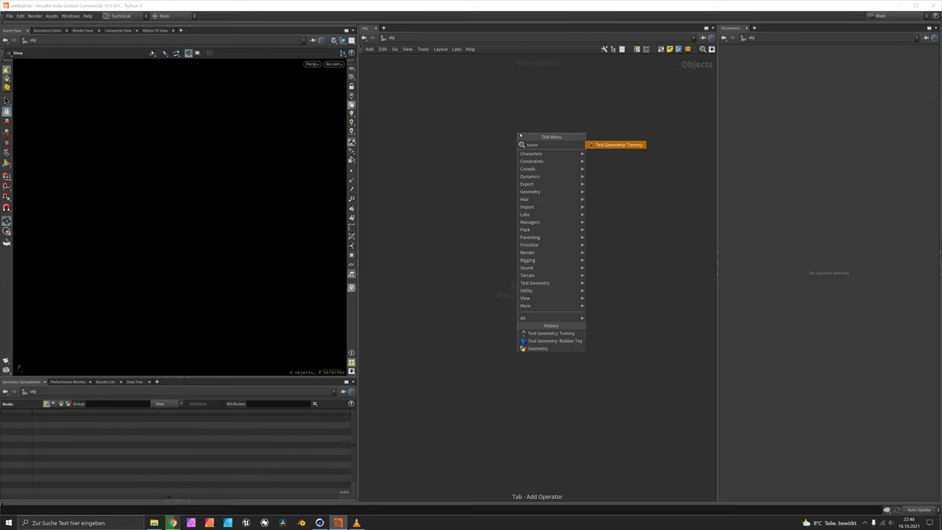
type("m")
key("Return")
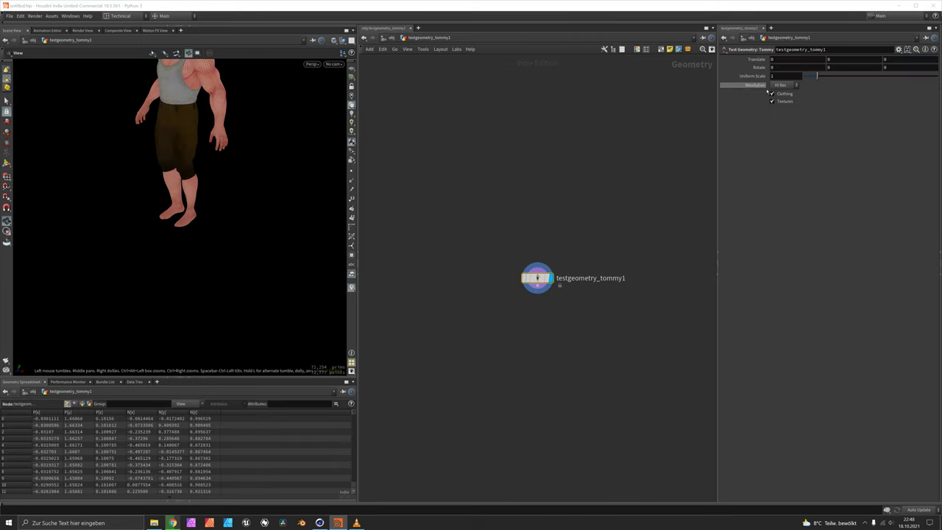
left_click(772, 93)
left_click(772, 100)
left_click_drag(308, 136, 170, 174)
scroll(182, 189, "up", 3)
Add a Scatter node fed by the testgeometry_tommy1 output, placed below it
middle_click_drag(550, 304, 545, 202)
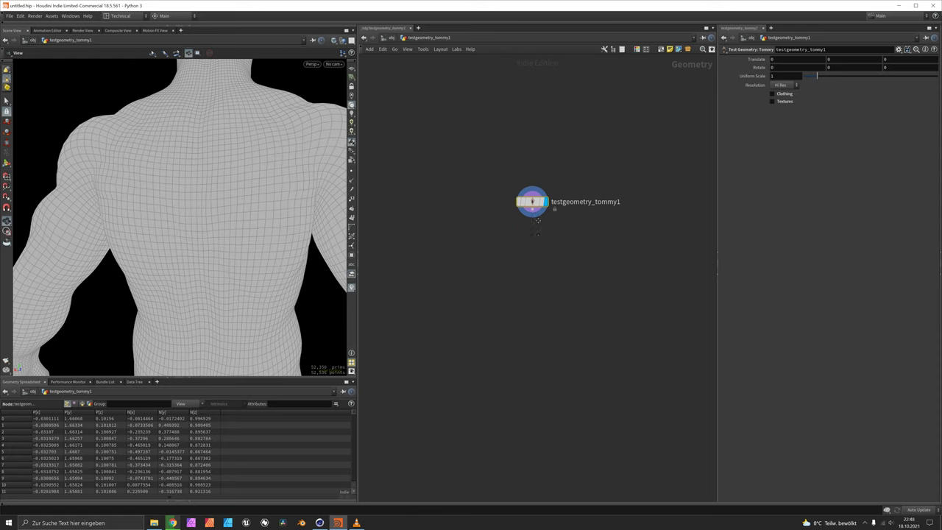
scroll(544, 201, "up", 3)
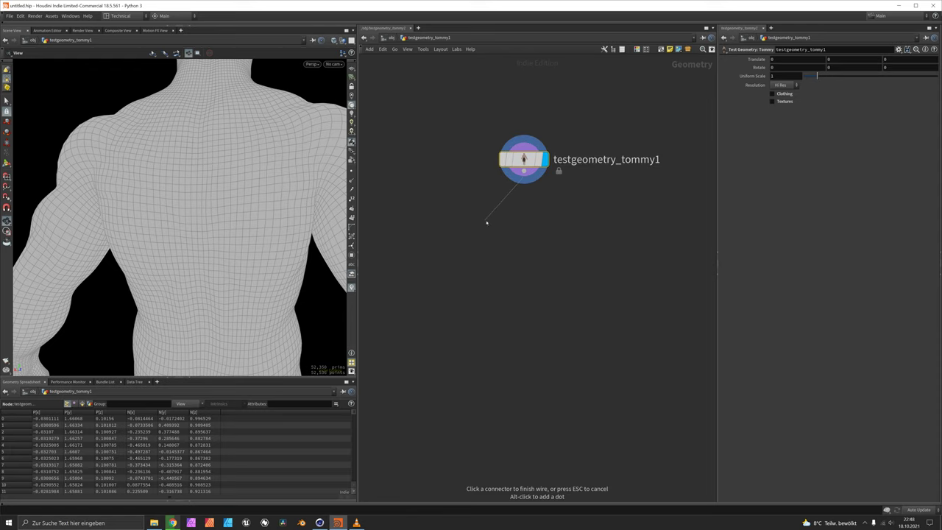
key("Tab")
left_click(559, 309)
left_click(465, 229)
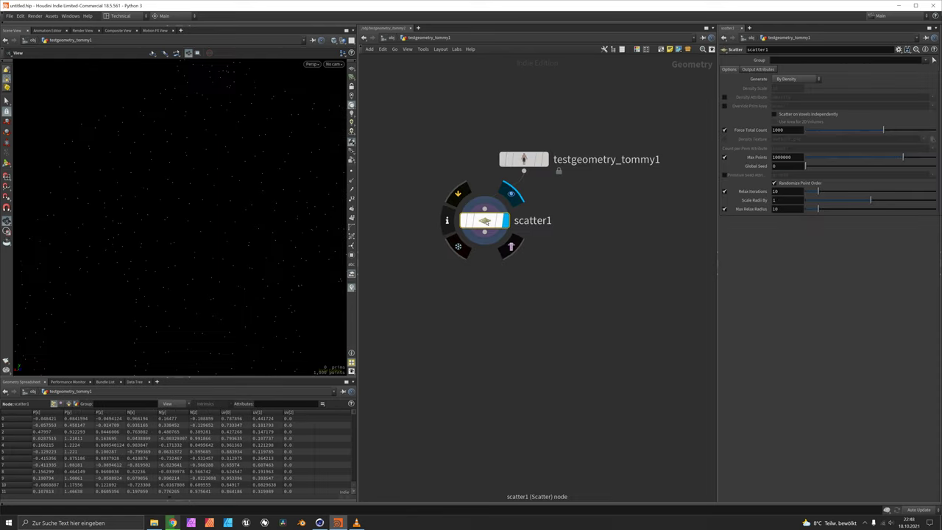
Disable Force Total Count on the Scatter node and set Density Scale to 50 and Relax Iterations to 100
left_click(724, 129)
double_click(798, 89)
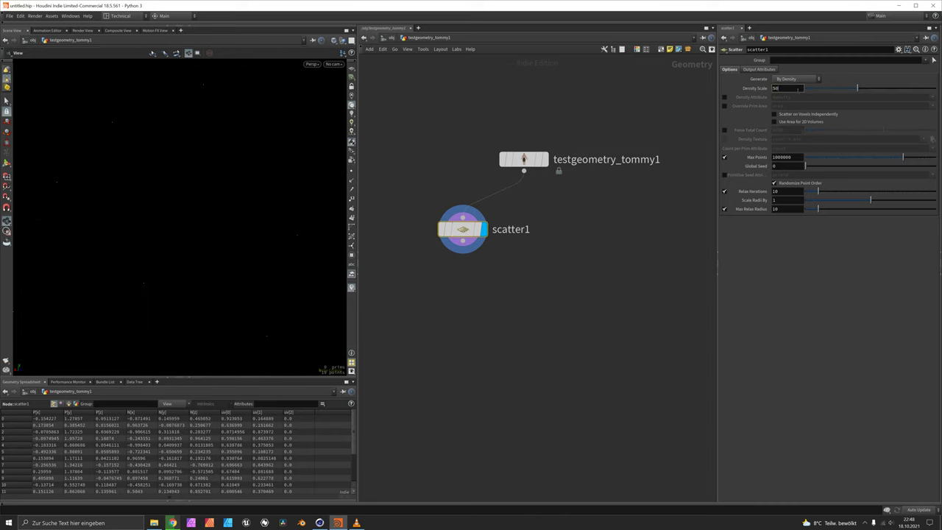
key("Tab")
key("Tab")
type("1")
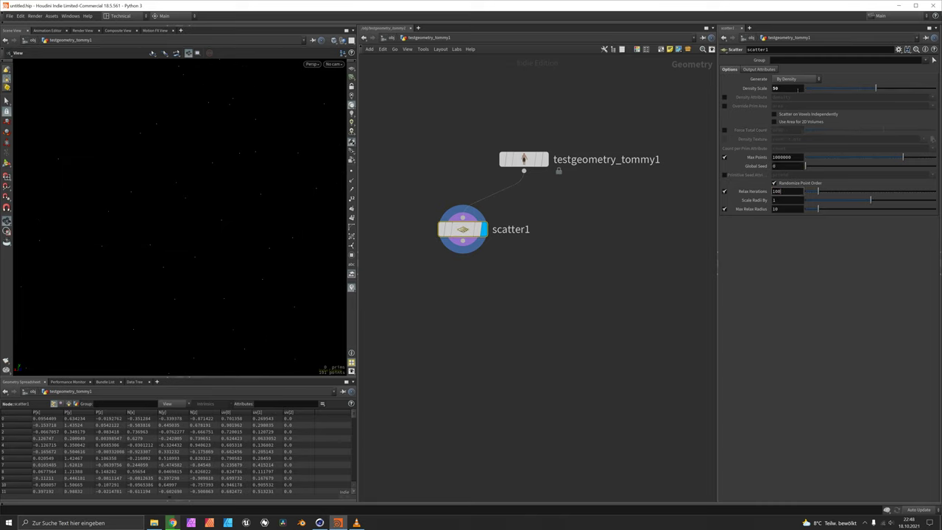
type("00")
key("Return")
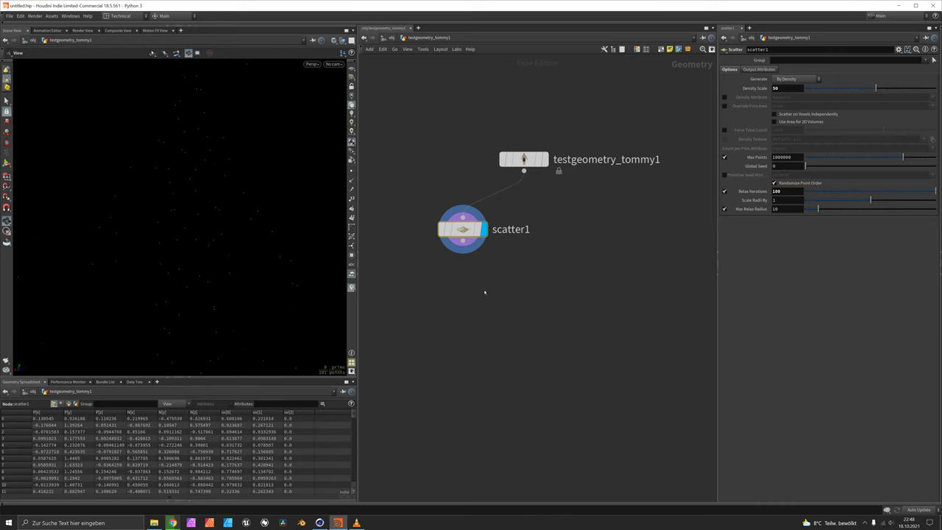
Add a Point VOP below scatter1, with scatter1 in its first input and testgeometry_tommy1 in its second
left_click_drag(474, 247, 441, 245)
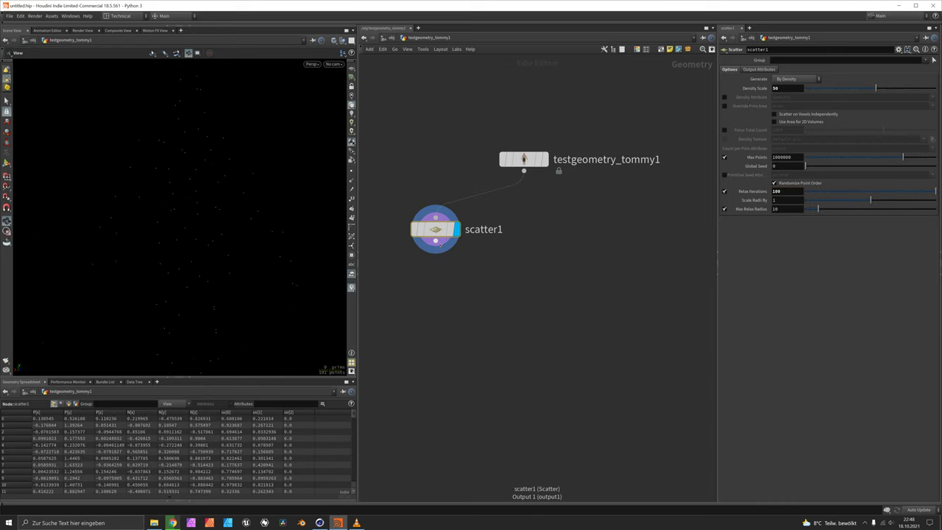
key("Tab")
type("pvop")
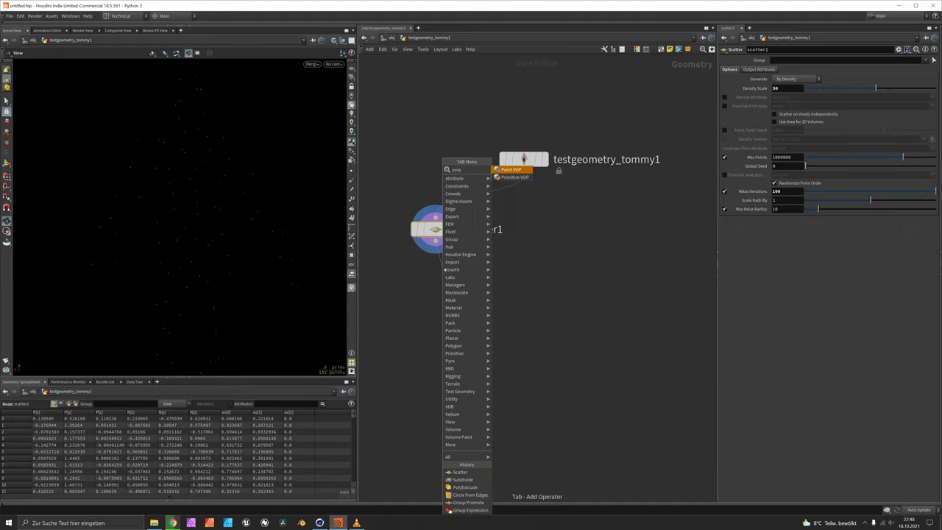
key("Return")
left_click(442, 278)
left_click(431, 266)
left_click(523, 171)
left_click_drag(445, 279, 468, 298)
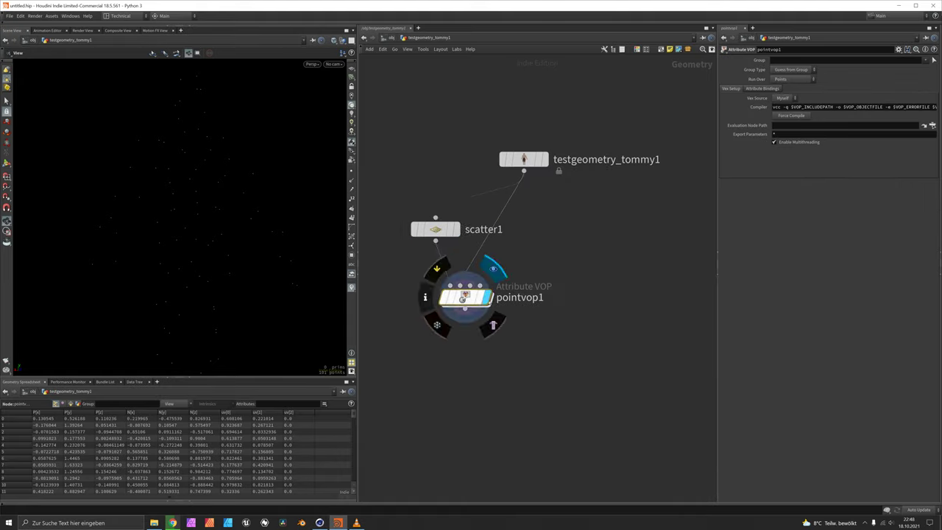
Inside the Point VOP, add a Near Point node with P wired to pos and OpInput2 wired to input
double_click(464, 297)
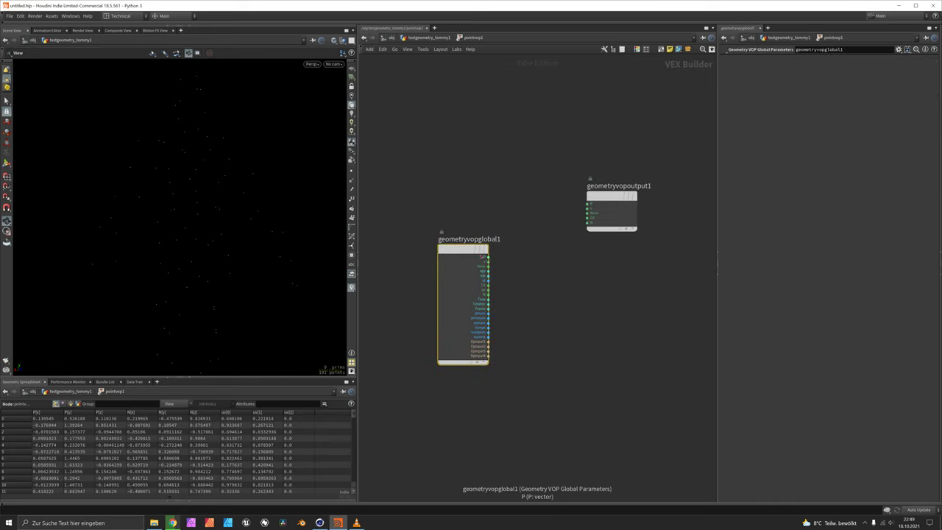
left_click(473, 251)
key("Tab")
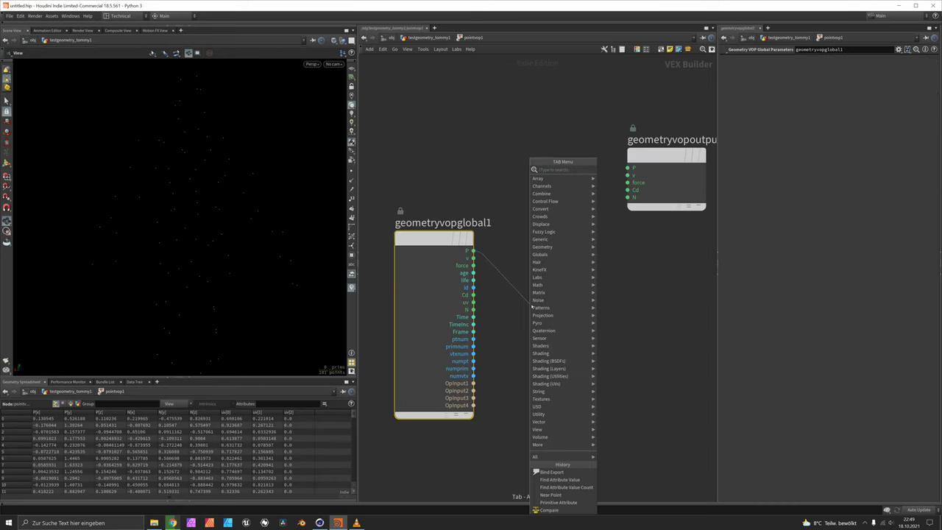
type("near")
key("Return")
left_click_drag(542, 317, 473, 390)
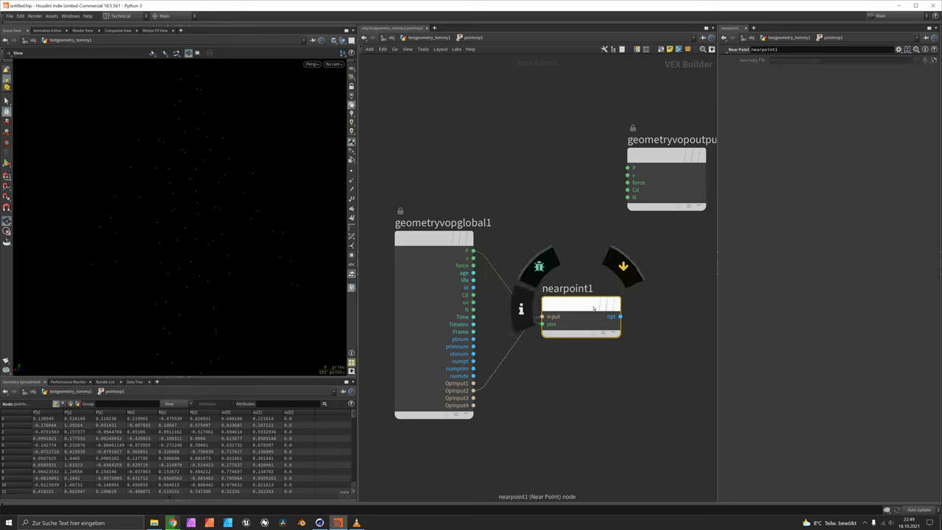
left_click_drag(596, 309, 591, 309)
Add a Bind node on the Near Point output, choose its data type, name it pt_near, and return to the geometry network
left_click(614, 317)
key("Tab")
type("bind")
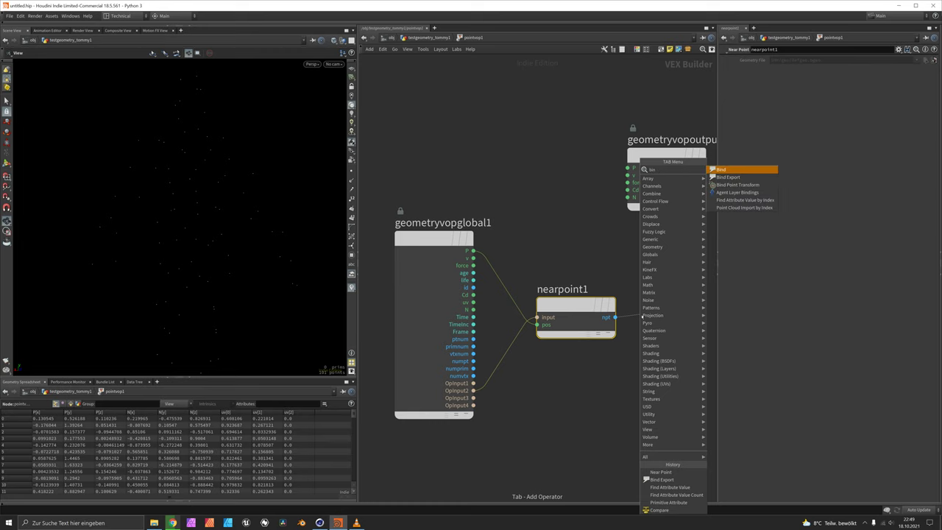
key("Return")
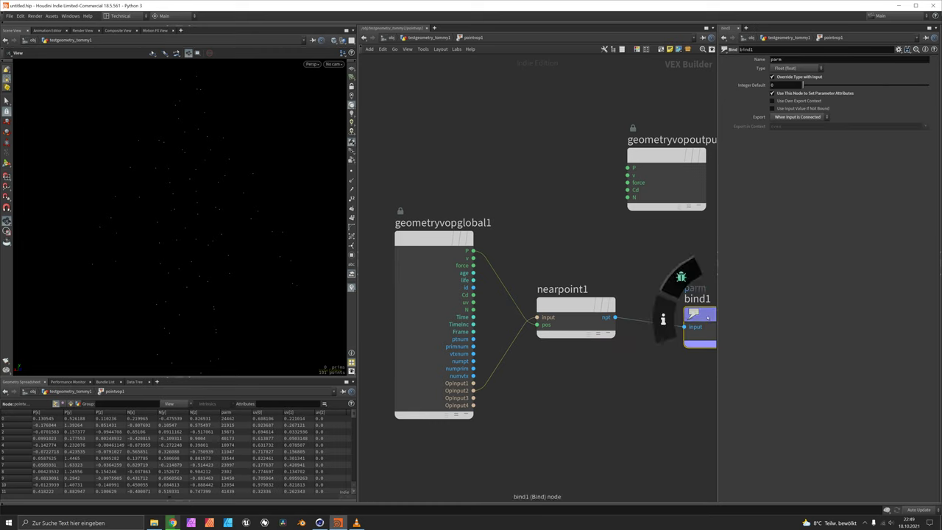
left_click(640, 312)
left_click(789, 67)
left_click(788, 76)
double_click(791, 60)
type("pt_nea")
key("Return")
key("u")
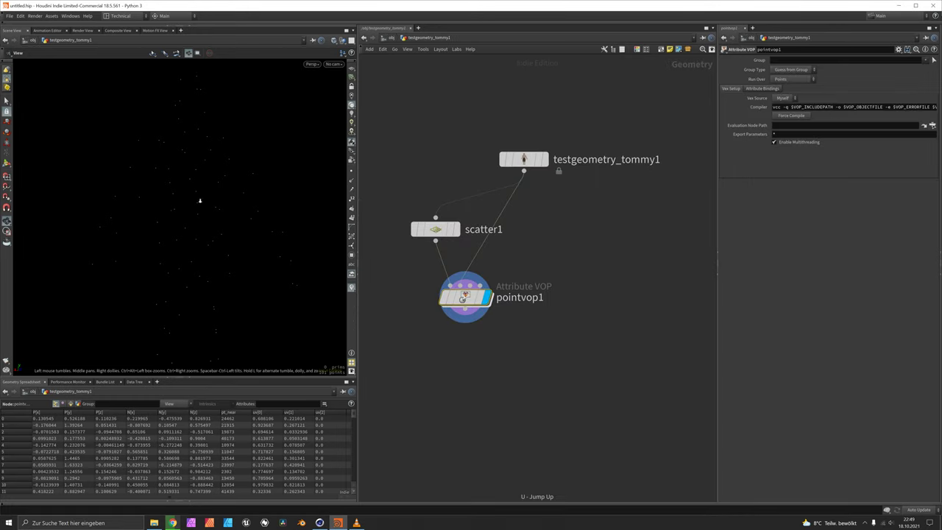
Display the testgeometry_tommy1 mesh to examine its points, and return the display to the Point VOP
left_click_drag(190, 204, 223, 400)
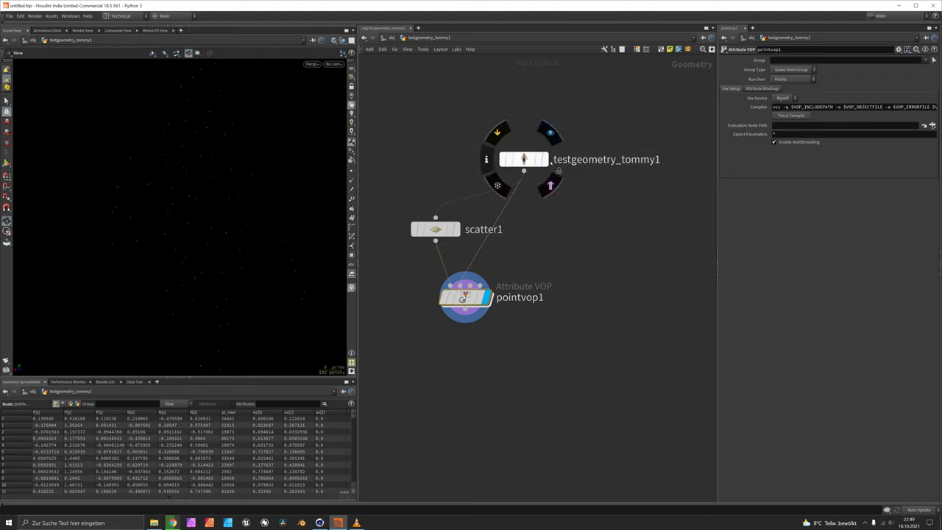
left_click(550, 134)
scroll(185, 185, "up", 3)
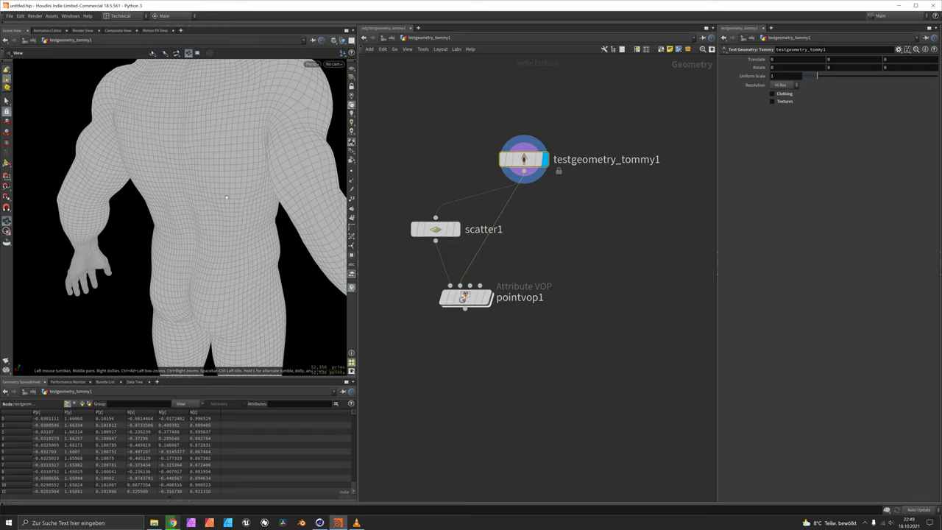
left_click(489, 298)
Rename the Point VOP node as nearest_point
double_click(520, 297)
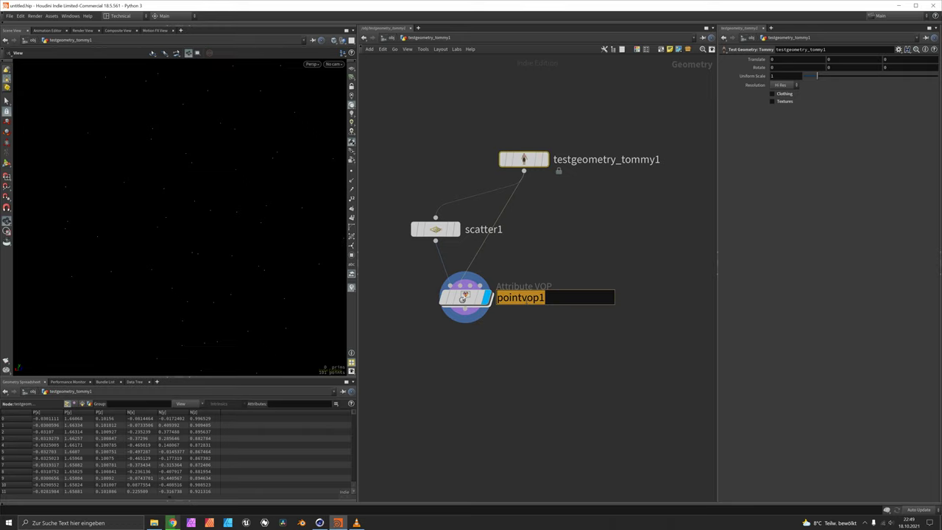
type("nearest_")
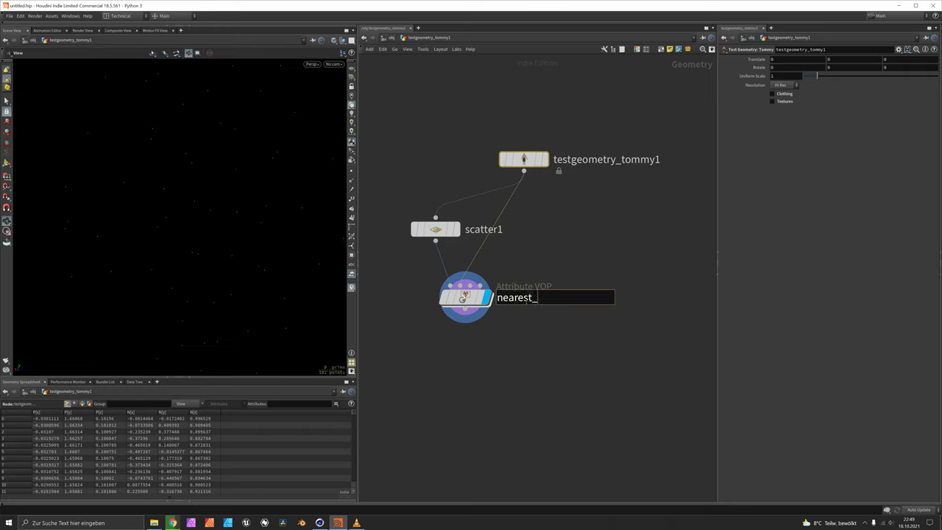
type("point")
key("Return")
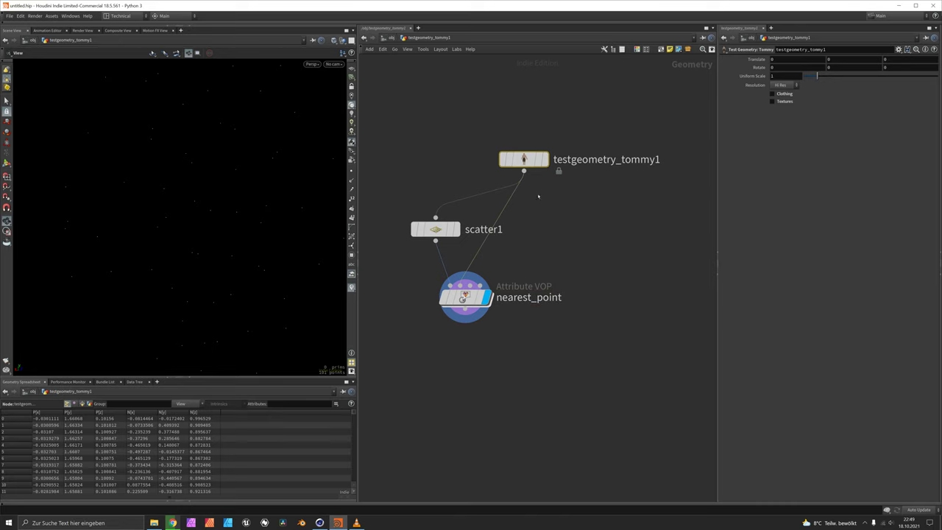
Add and display a second Point VOP, with testgeometry_tommy1 in its first input and nearest_point in its second
left_click_drag(531, 177, 527, 377)
type("pv")
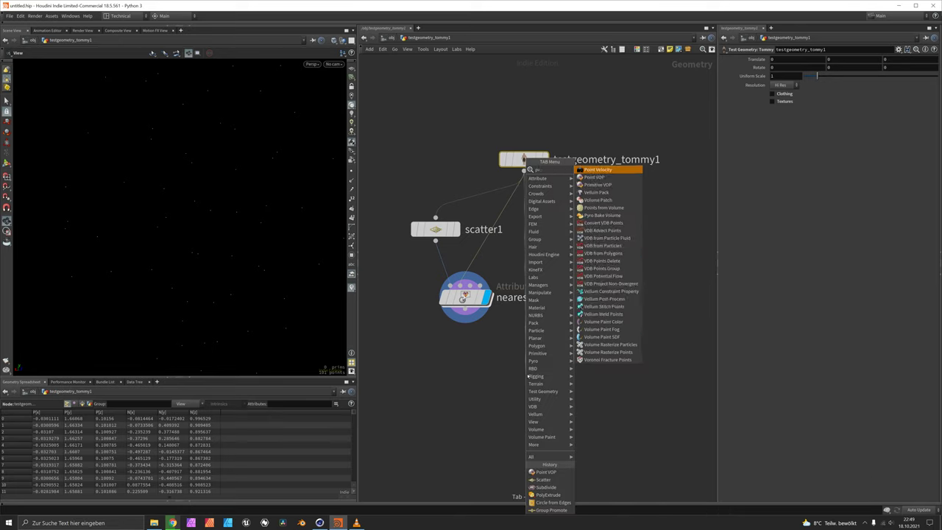
key("Down")
key("Return")
left_click(526, 375)
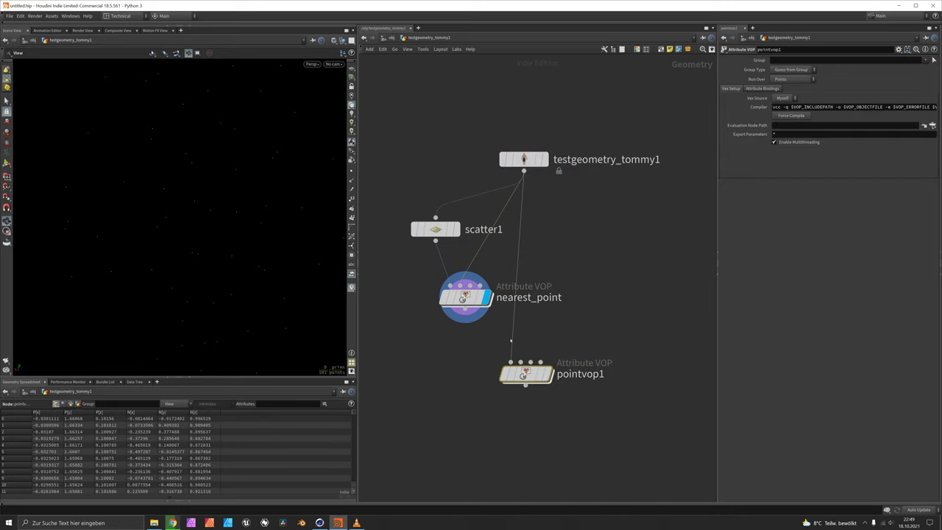
left_click(547, 374)
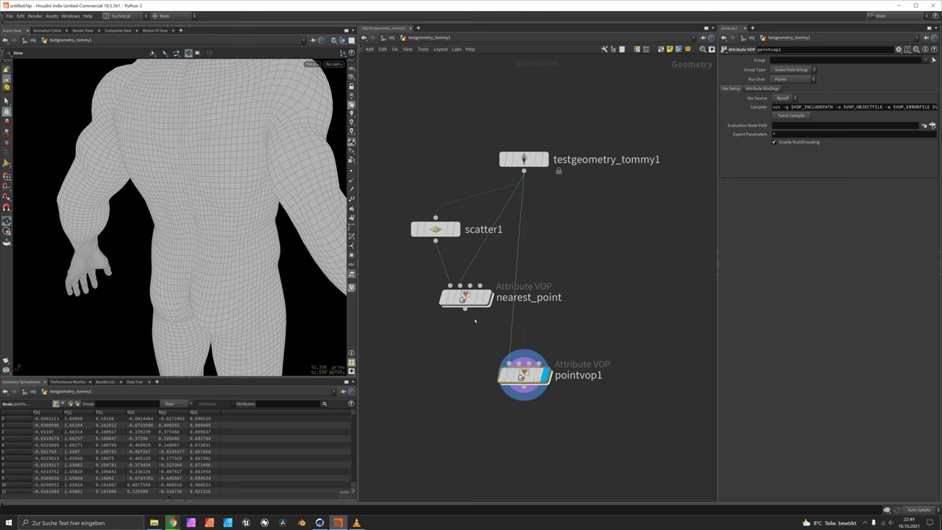
left_click_drag(465, 309, 515, 368)
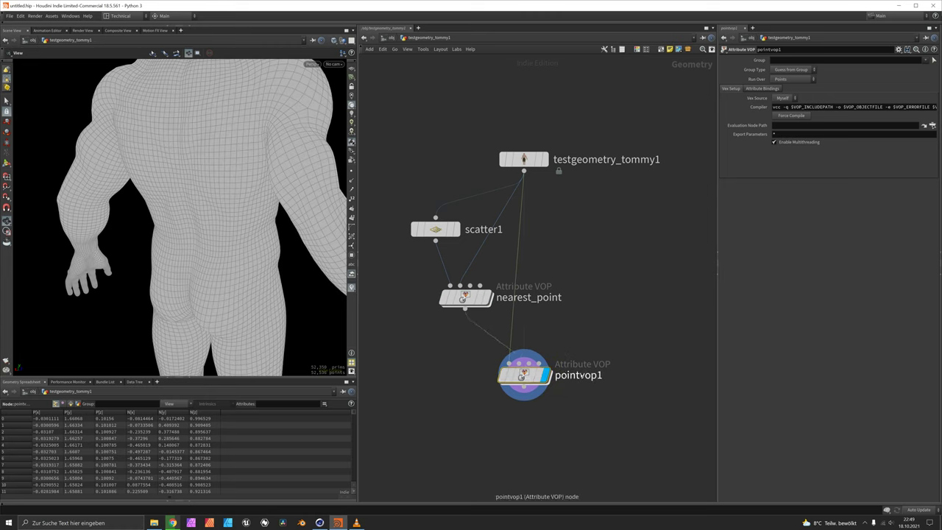
Rename the second Point VOP as match
double_click(578, 375)
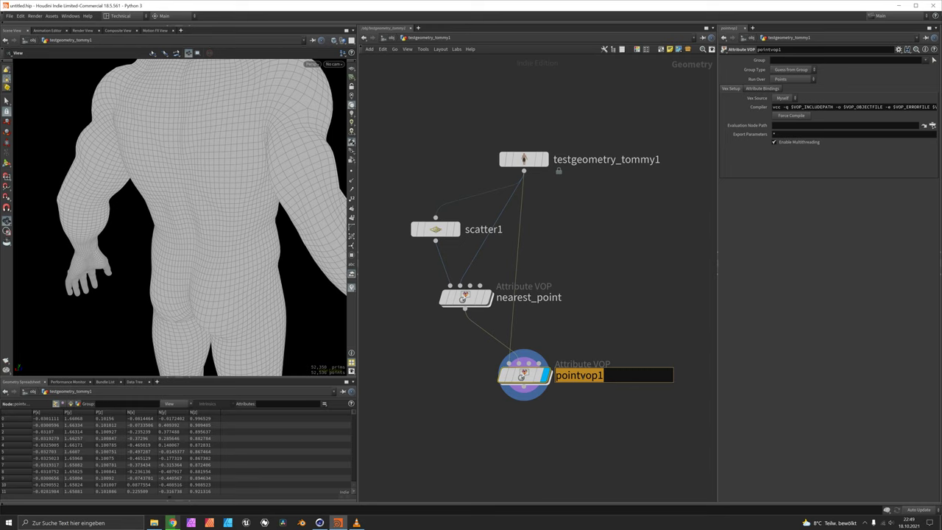
type("matche")
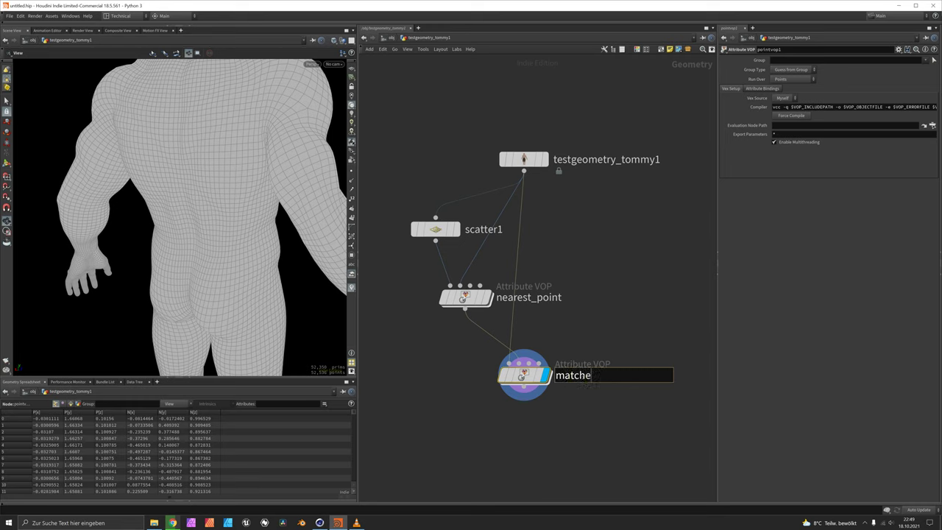
key("BackSpace")
key("Return")
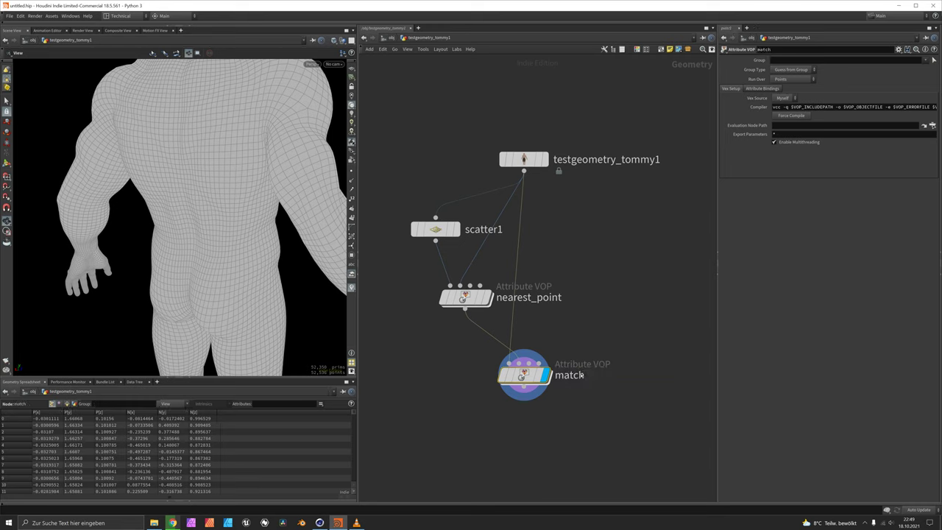
Inside the match VOP, add a Find Attribute Value node beside the global parameters node
double_click(525, 373)
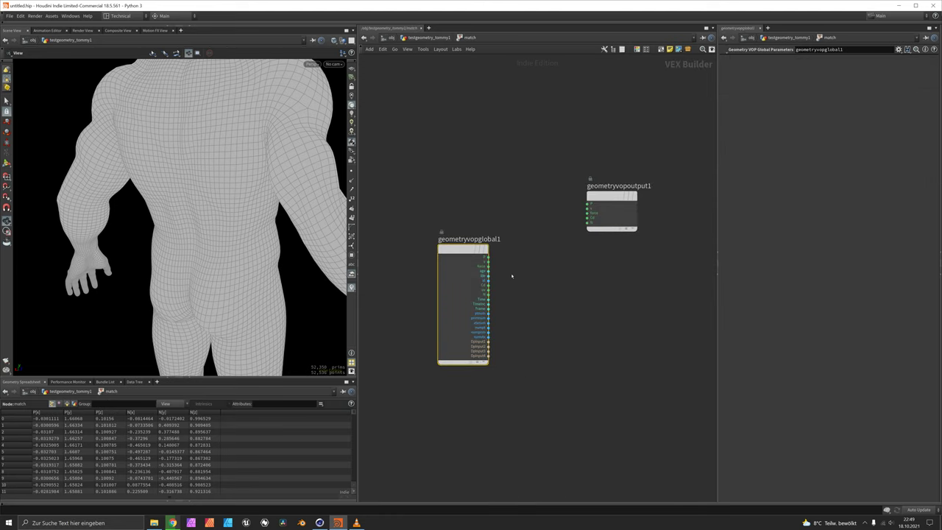
key("Tab")
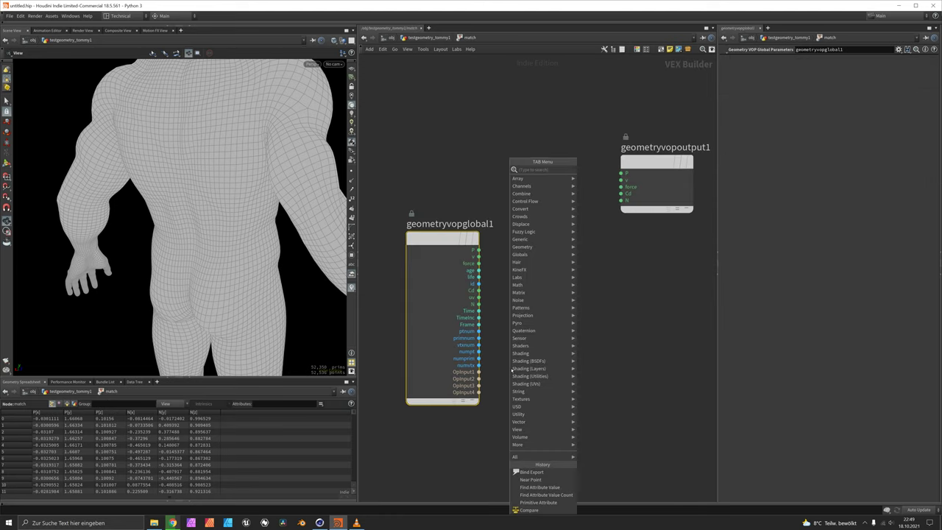
type("find")
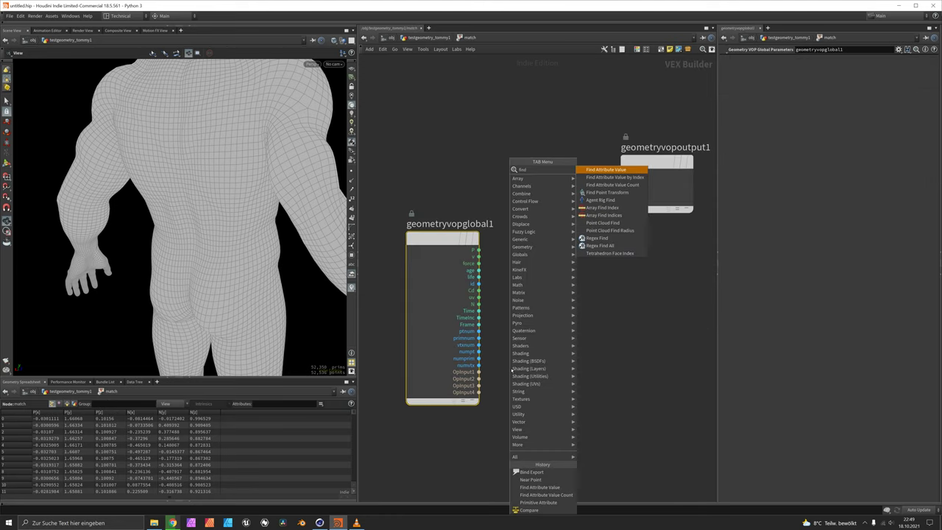
key("Return")
left_click(550, 349)
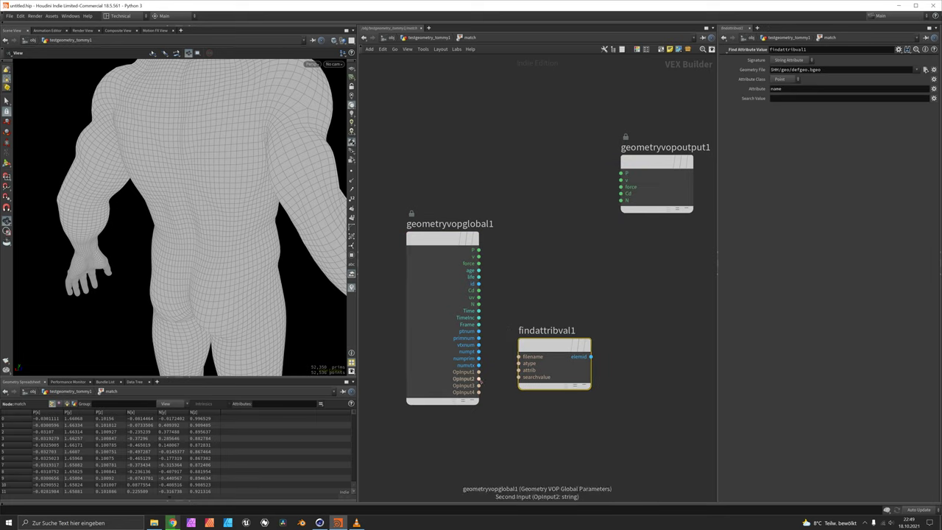
Connect OpInput2 to the Find Attribute Value node's filename and ptnum to its searchvalue, with pt_near as the attribute
left_click_drag(479, 378, 520, 356)
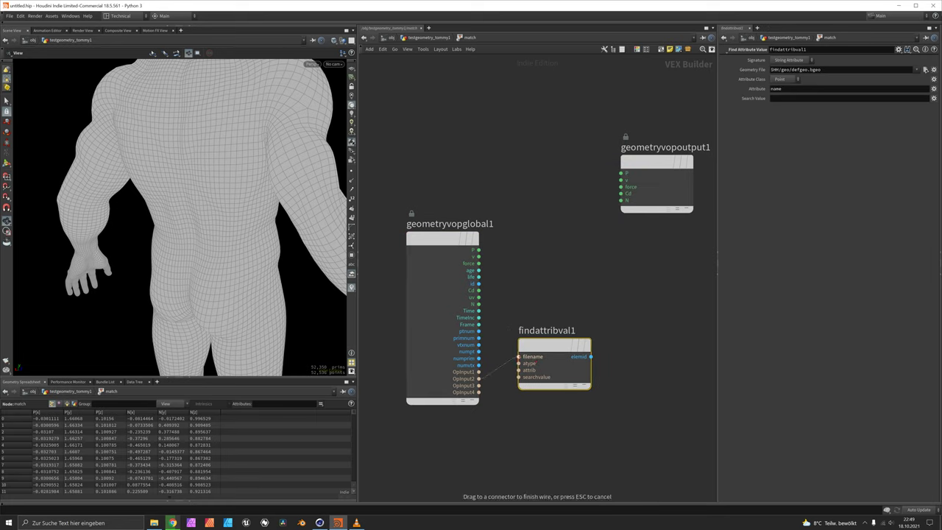
left_click(799, 91)
type("pt_near")
key("Return")
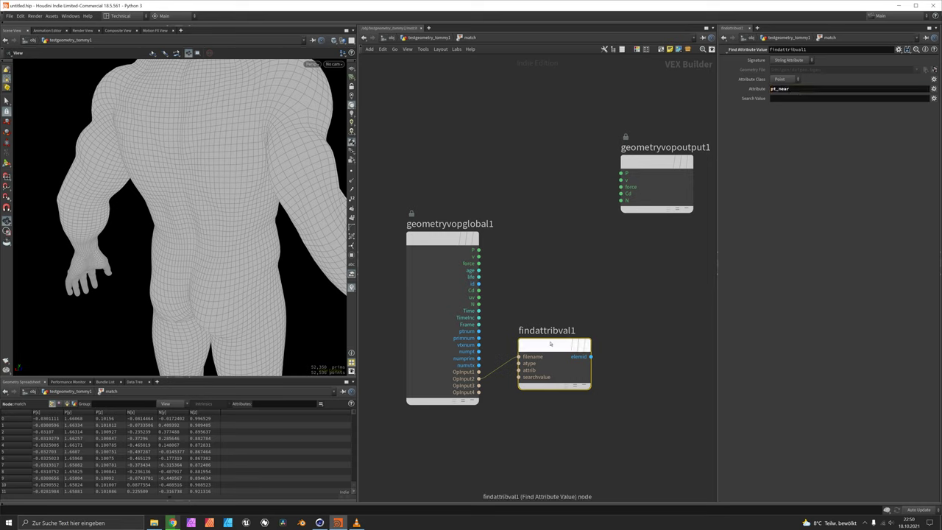
left_click_drag(552, 347, 568, 342)
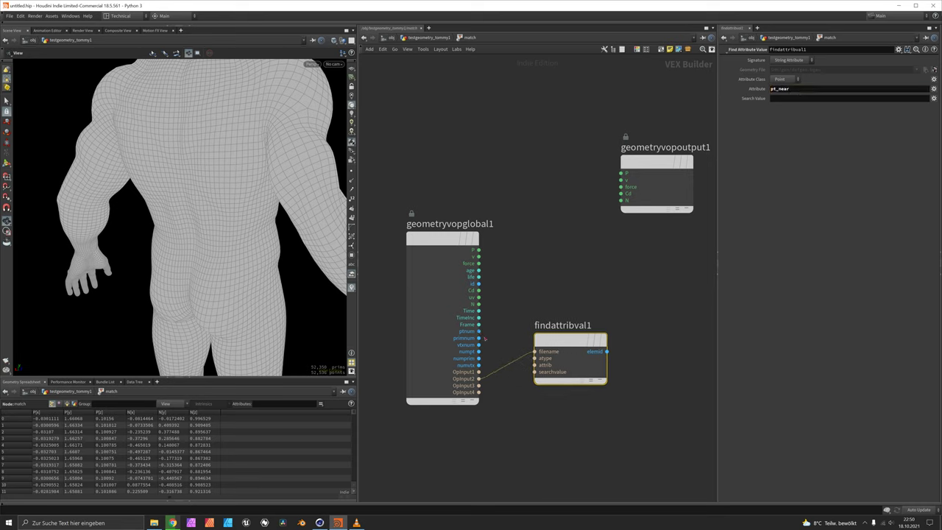
left_click_drag(479, 331, 536, 371)
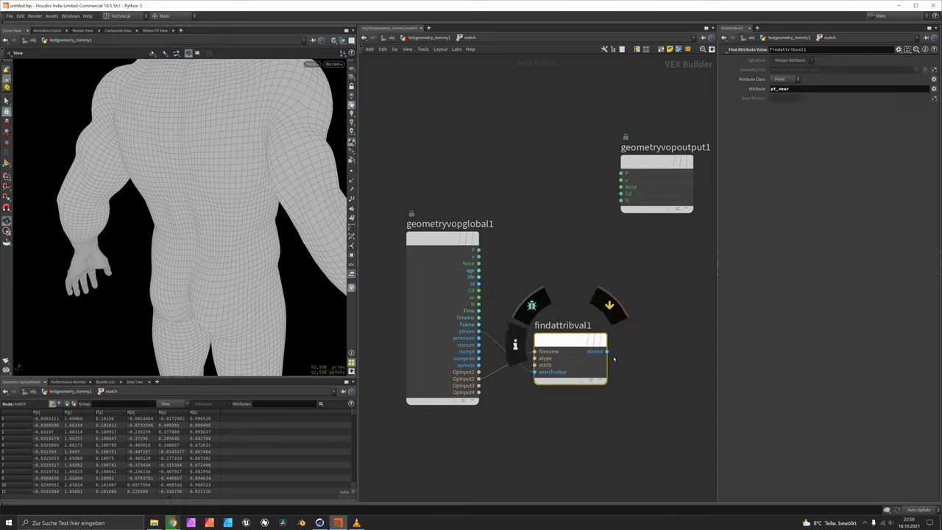
Add a Bind Export node fed by the elemid output of the Find Attribute Value node
left_click(606, 351)
left_click(629, 355)
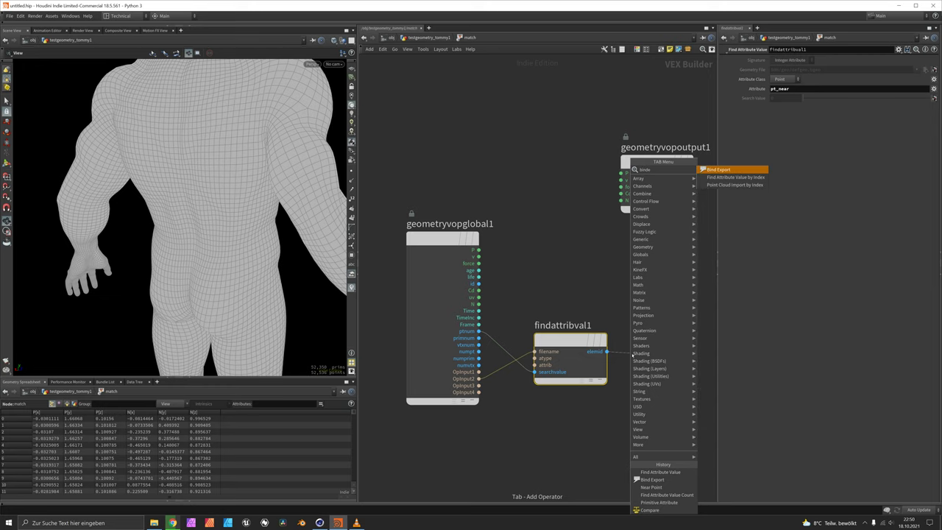
left_click(728, 169)
left_click(632, 355)
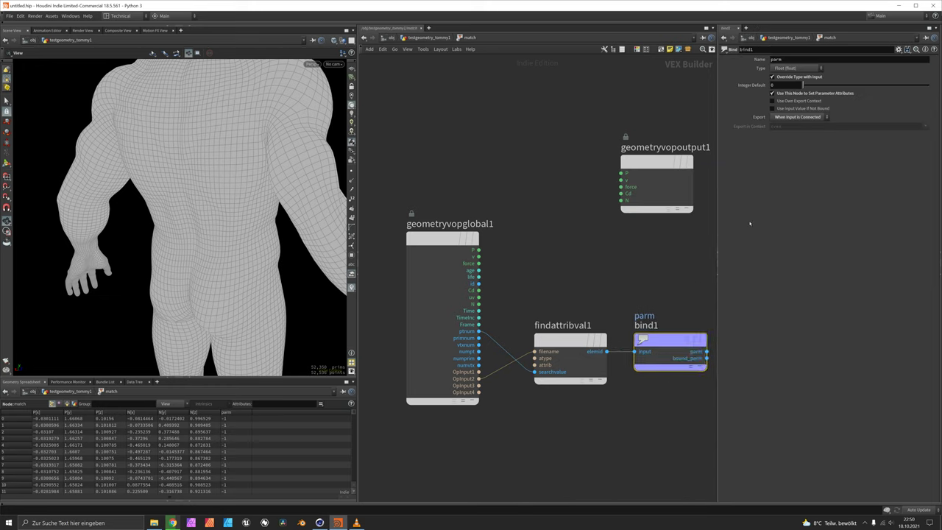
Set the bind node's type to Integer and its name to match, and return to the geometry network
left_click(814, 67)
left_click(798, 74)
double_click(779, 59)
type("match")
key("Return")
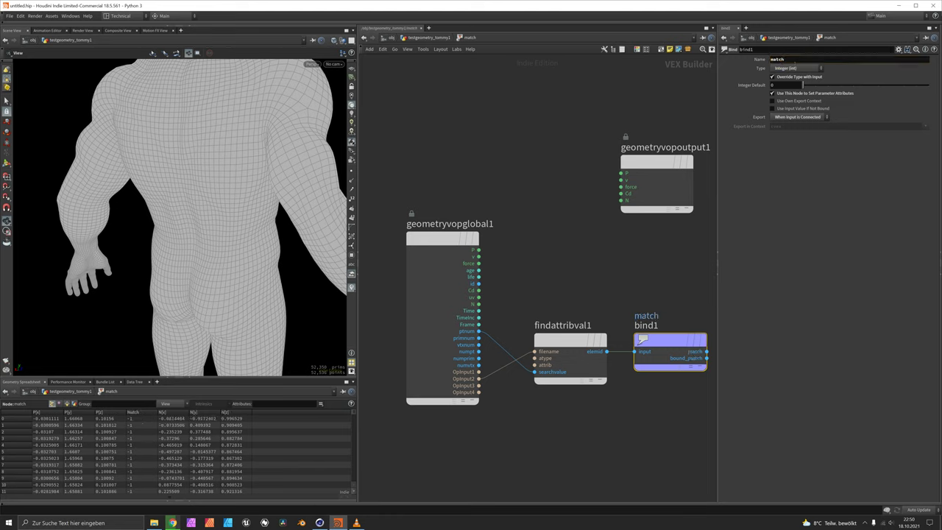
key("u")
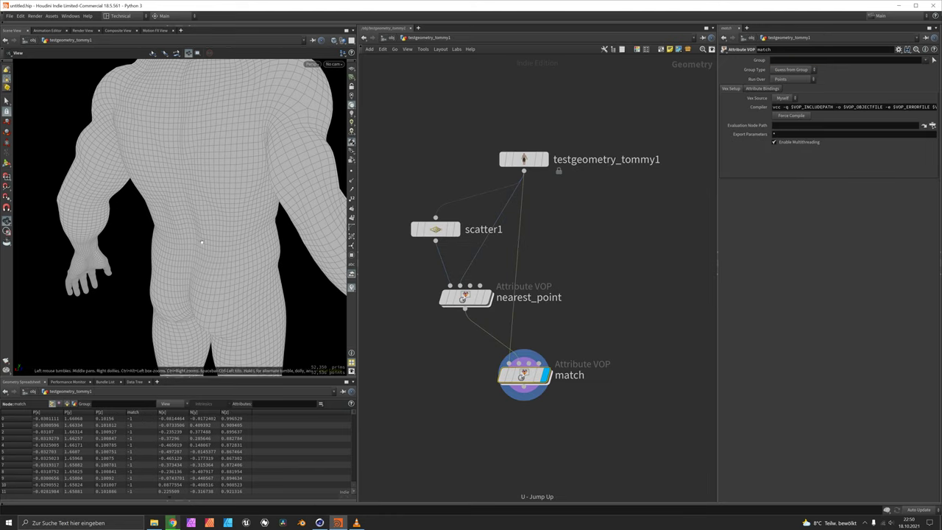
Sort the geometry spreadsheet by the match attribute in descending order
left_click_drag(195, 171, 238, 165)
mouse_move(443, 234)
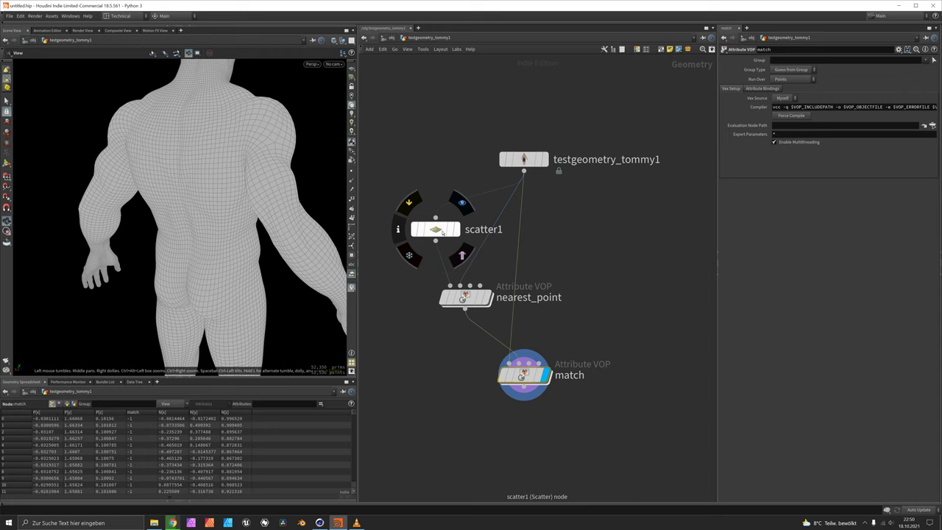
left_click(134, 412)
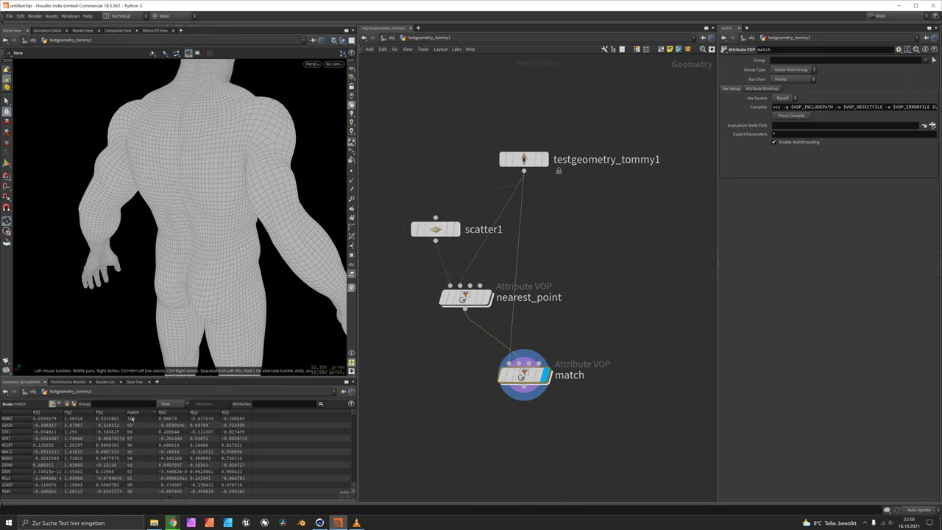
Append a displayed Group Expression node after match and set its group type to Points
key("Tab")
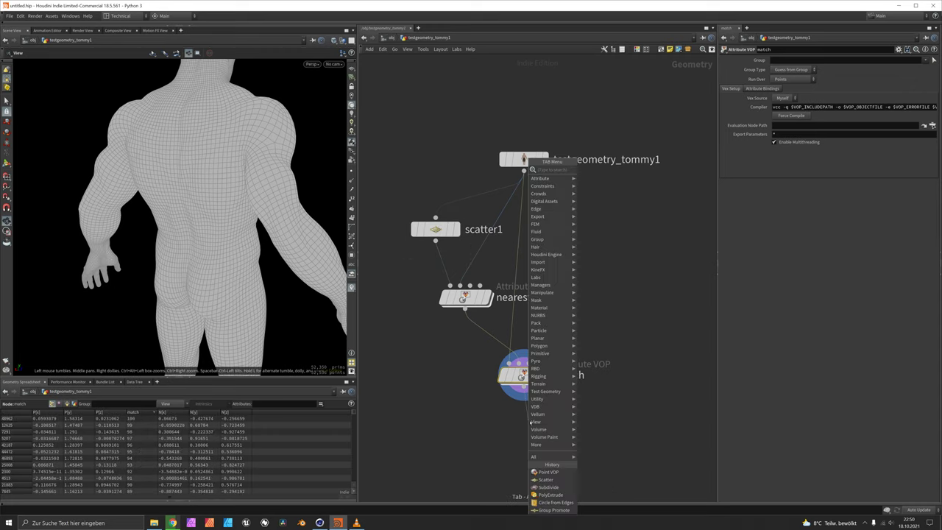
type("grex")
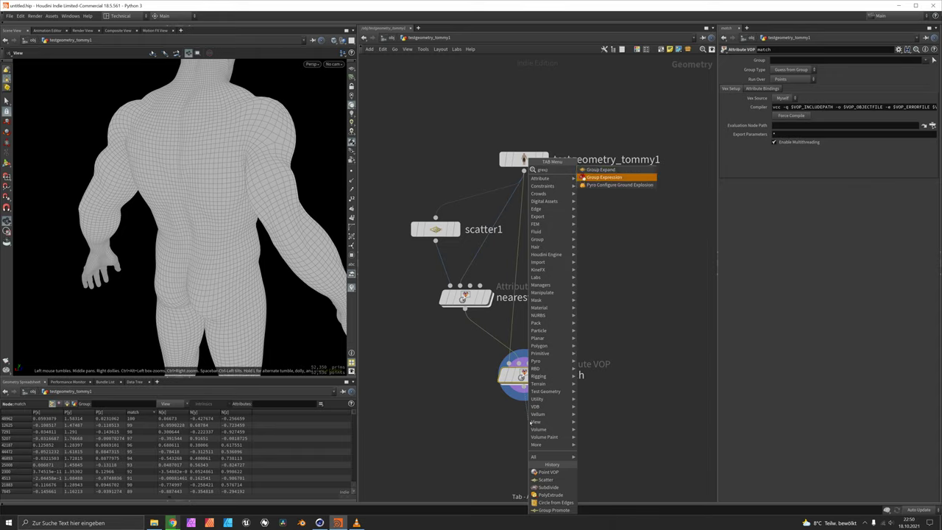
key("Return")
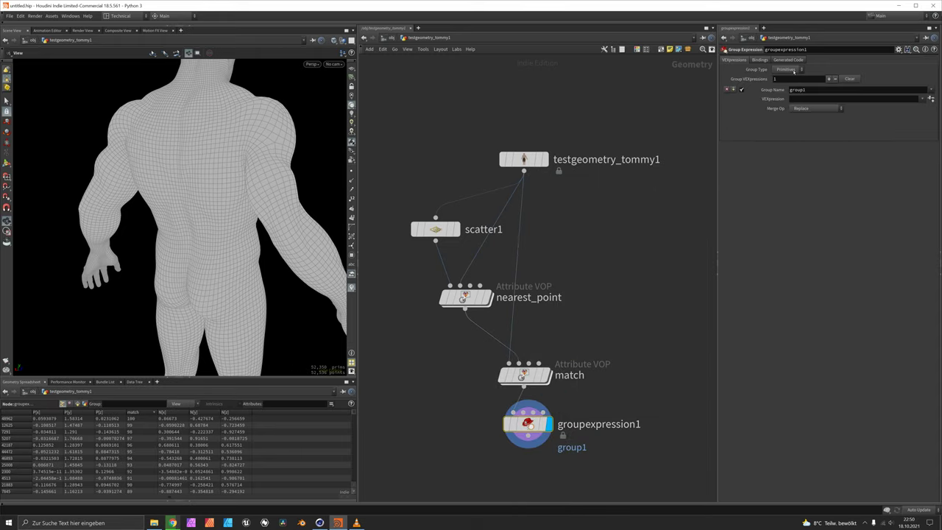
left_click(793, 71)
left_click(788, 65)
Name the expression's group hole and set its VEXpression to i@match>=0
double_click(802, 89)
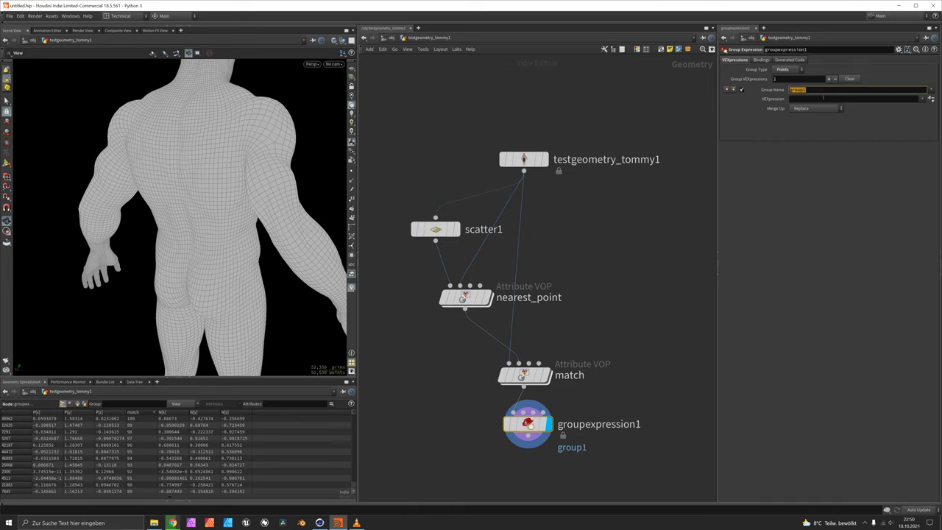
type("hole")
key("Tab")
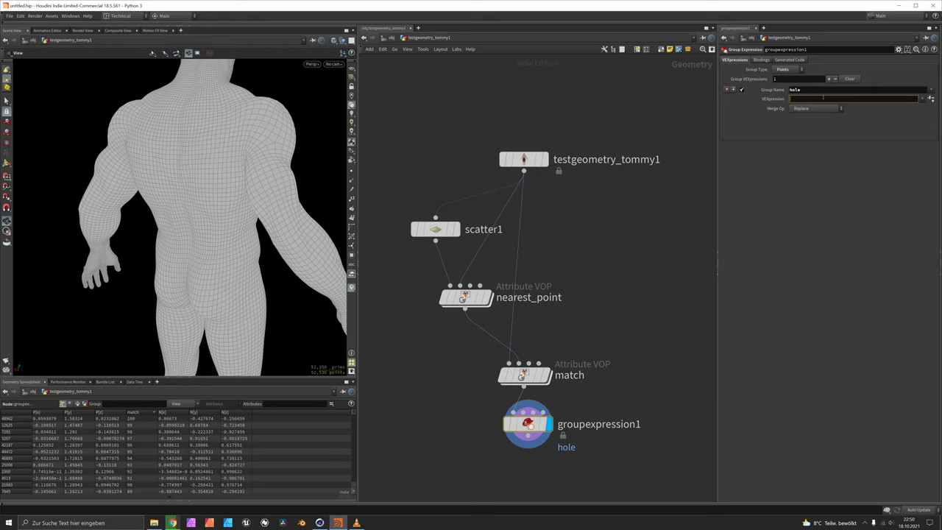
type("i@match>=0")
key("Return")
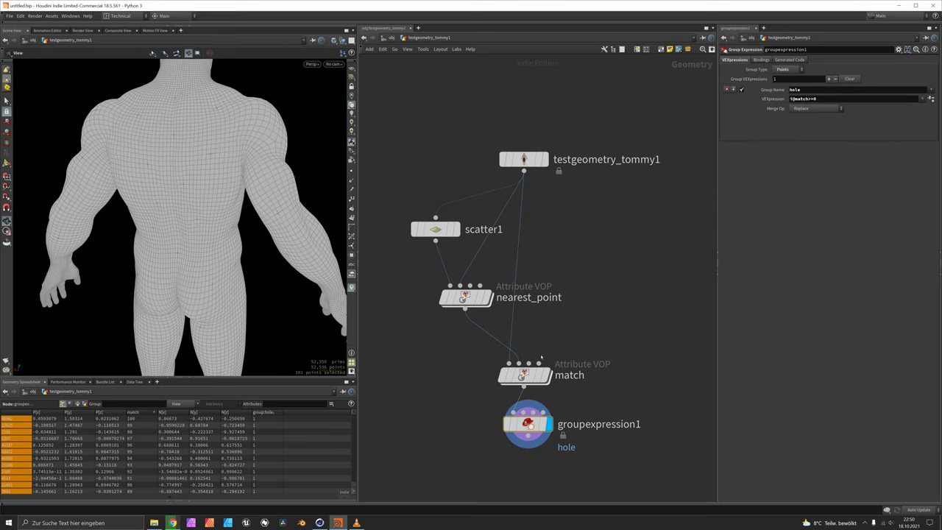
Append and display a Group Promote node after the Group Expression node
middle_click_drag(527, 441, 530, 358)
left_click(531, 359)
key("Tab")
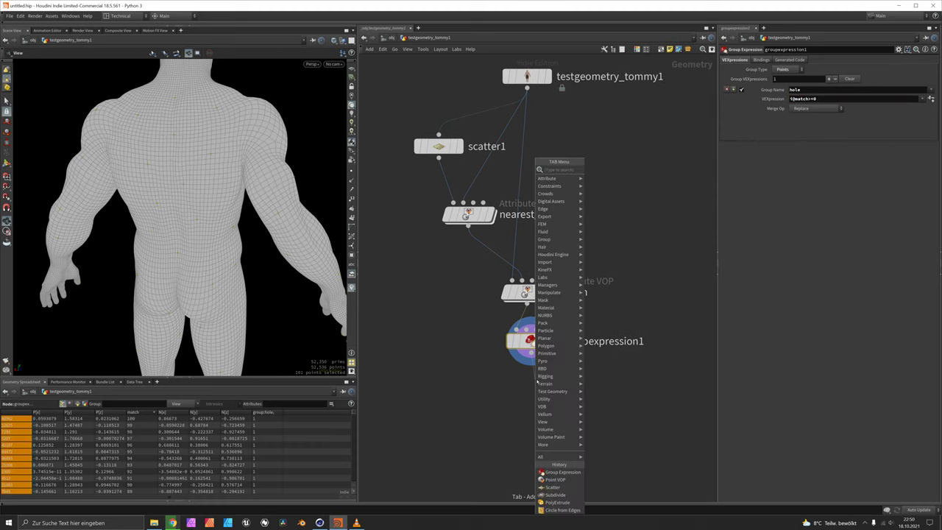
key("Escape")
left_click(537, 383)
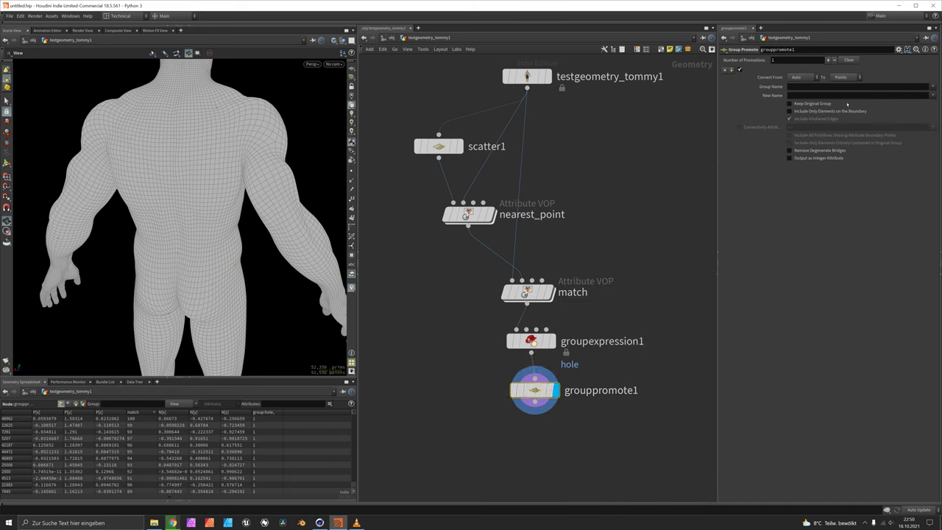
Promote the hole group from points to primitives and inspect the selected patches on the back
left_click(838, 78)
left_click(842, 86)
left_click(796, 78)
left_click(798, 100)
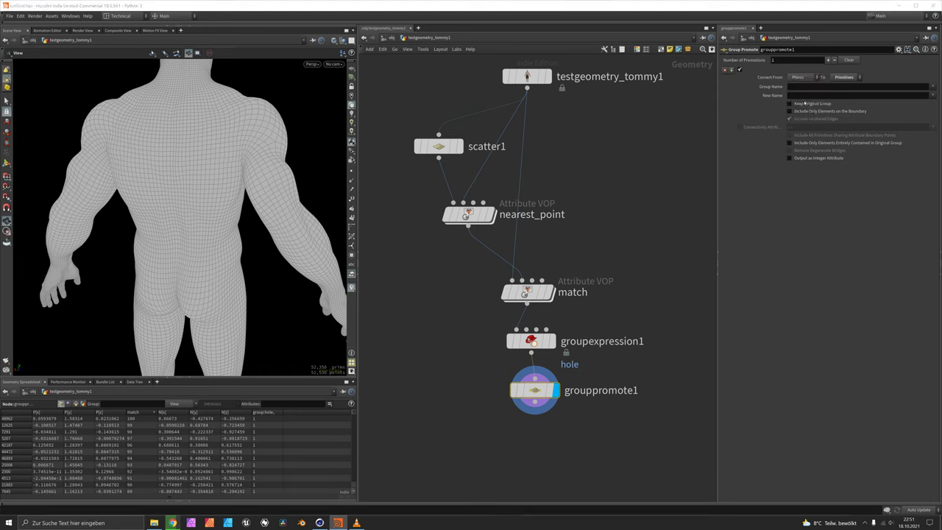
left_click(934, 87)
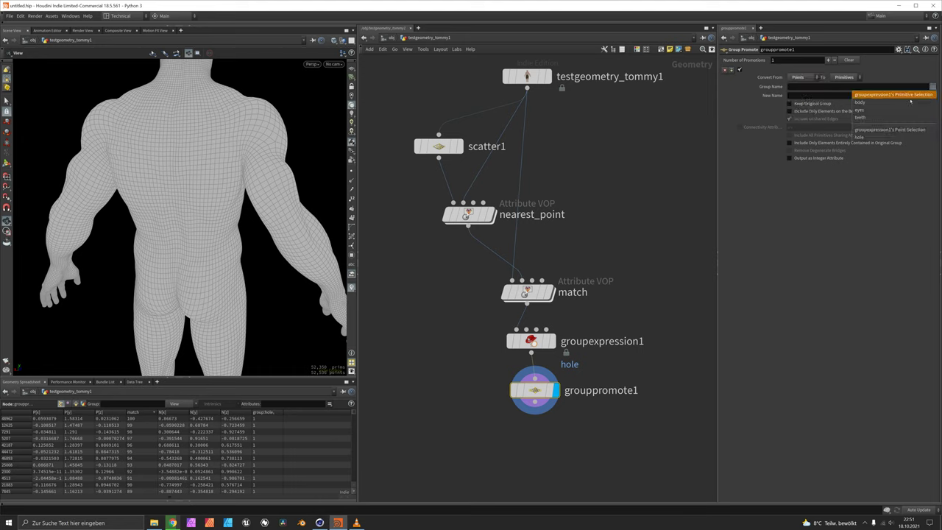
left_click(882, 134)
left_click_drag(278, 189, 228, 195)
scroll(215, 198, "up", 4)
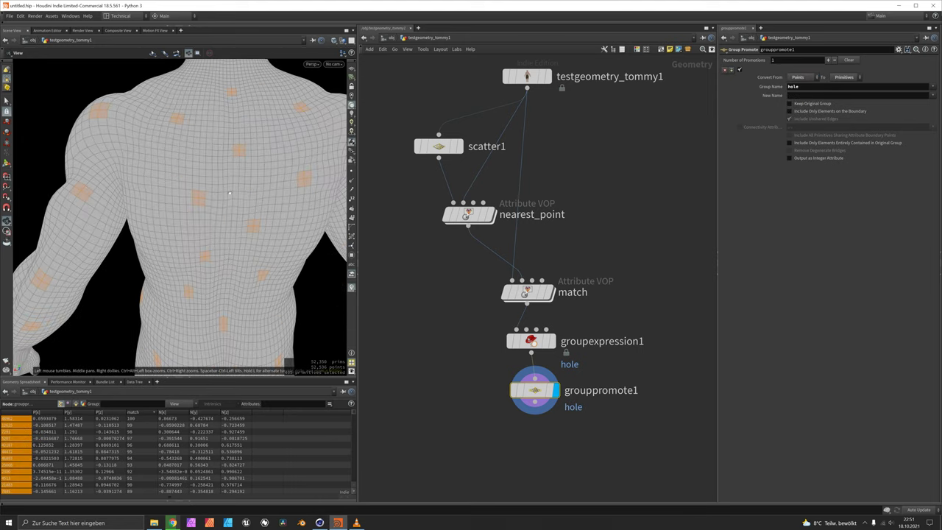
scroll(205, 199, "up", 4)
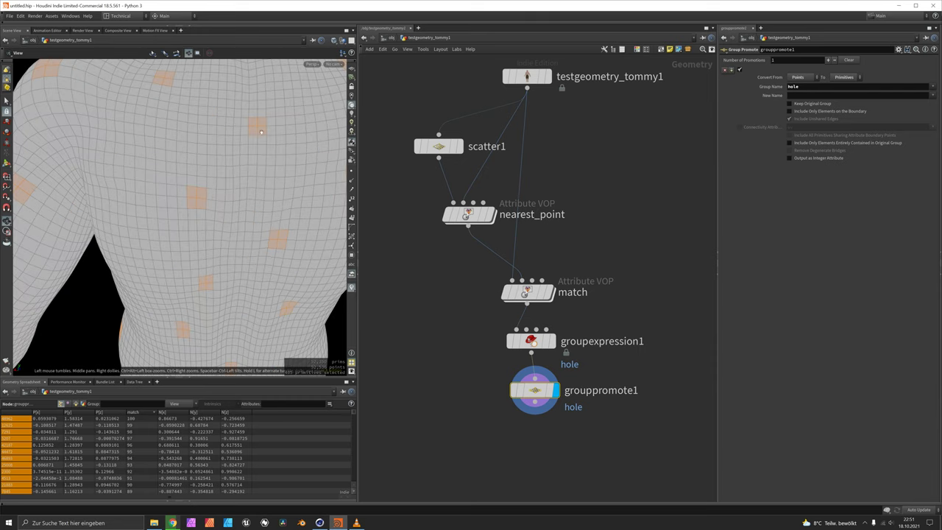
scroll(219, 171, "down", 5)
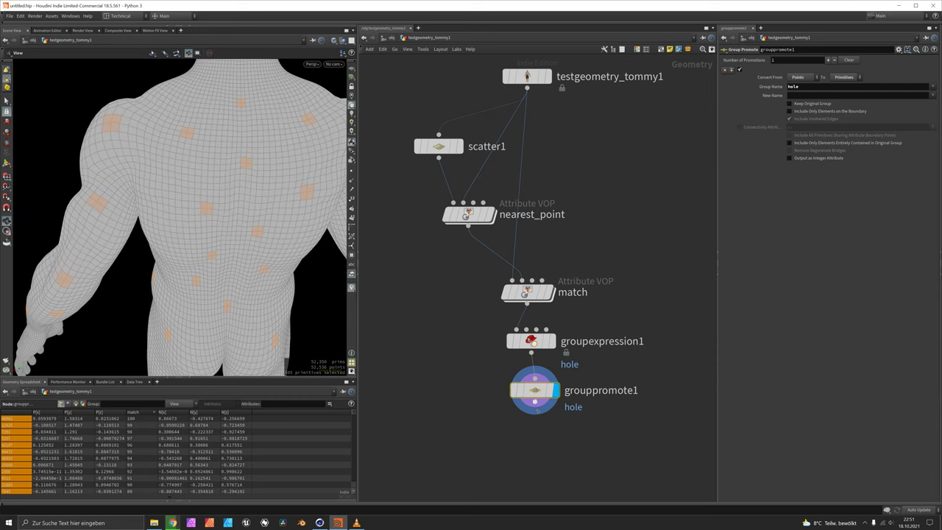
Append and display a Circle from Edges node after the Group Promote node
key("Tab")
type("circ")
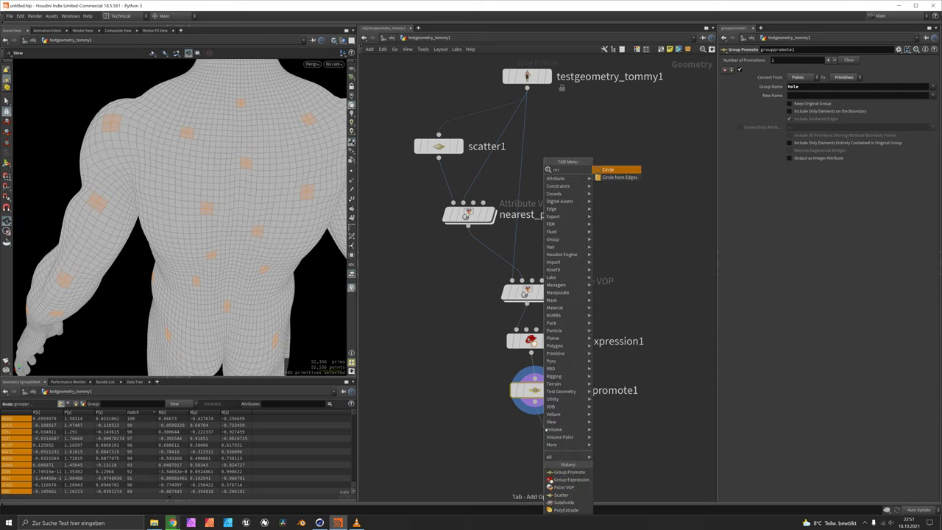
key("Return")
left_click(544, 438)
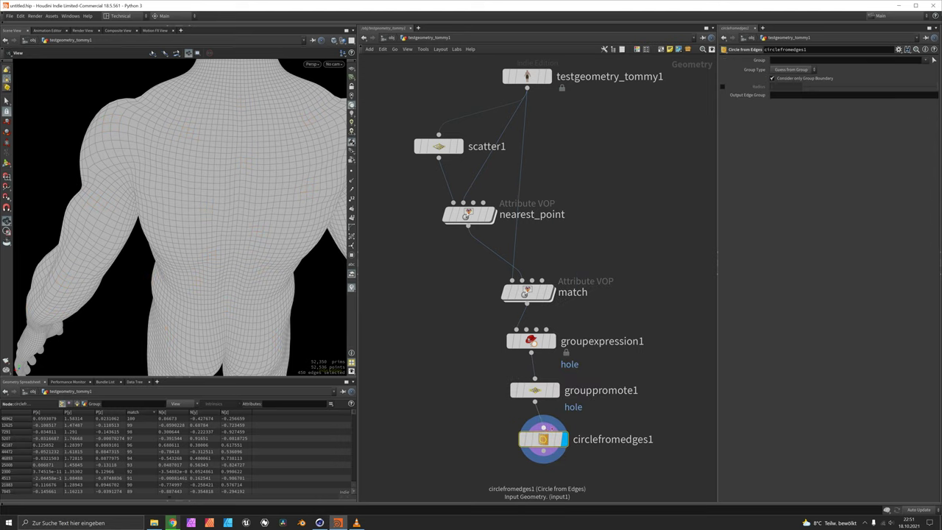
Set the Circle from Edges node's group type to Primitives and its group to hole, and inspect the circles
left_click(792, 70)
left_click(782, 107)
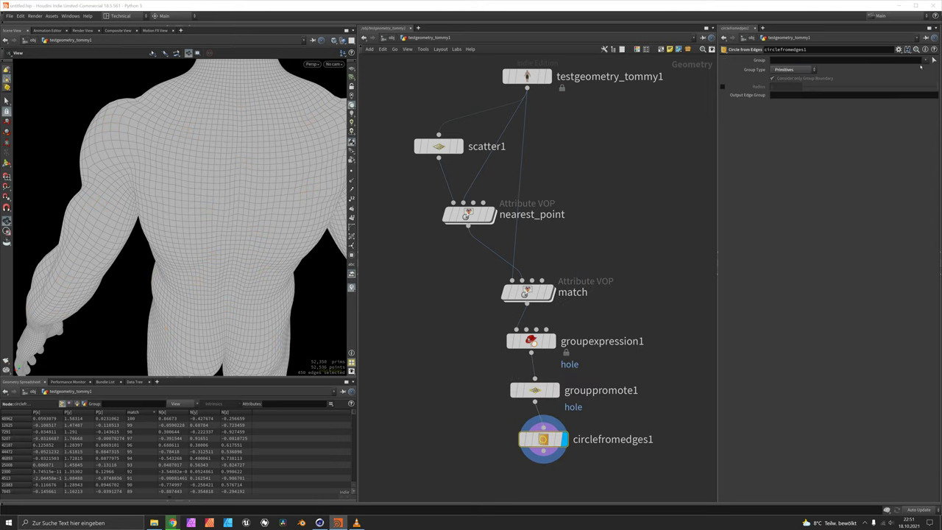
left_click(925, 61)
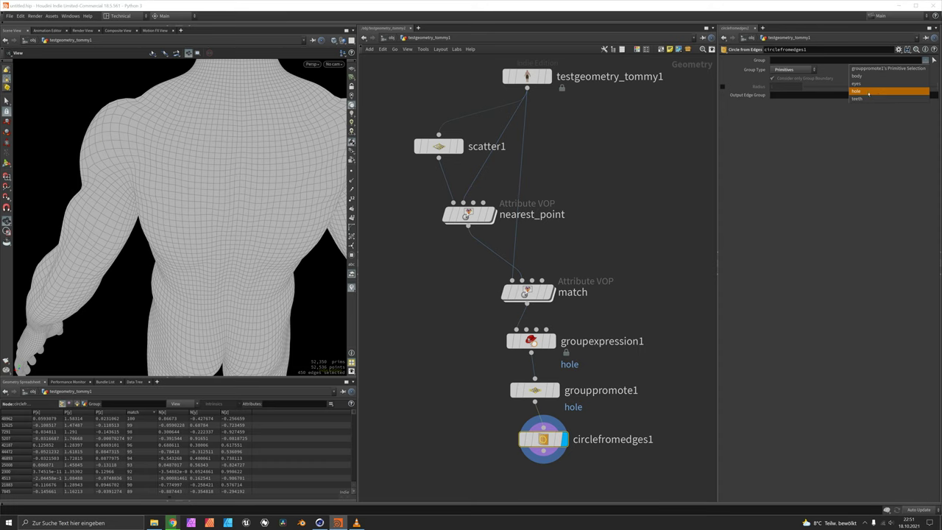
left_click(851, 89)
left_click_drag(291, 157, 193, 179)
scroll(193, 179, "up", 3)
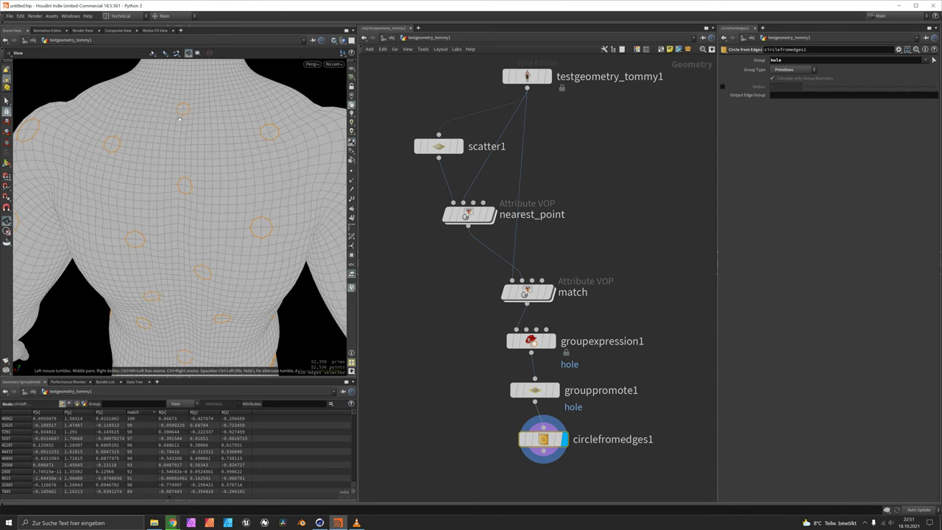
left_click_drag(211, 133, 319, 82)
Append and display a PolyExtrude node after the Circle from Edges node
middle_click_drag(555, 469, 520, 321)
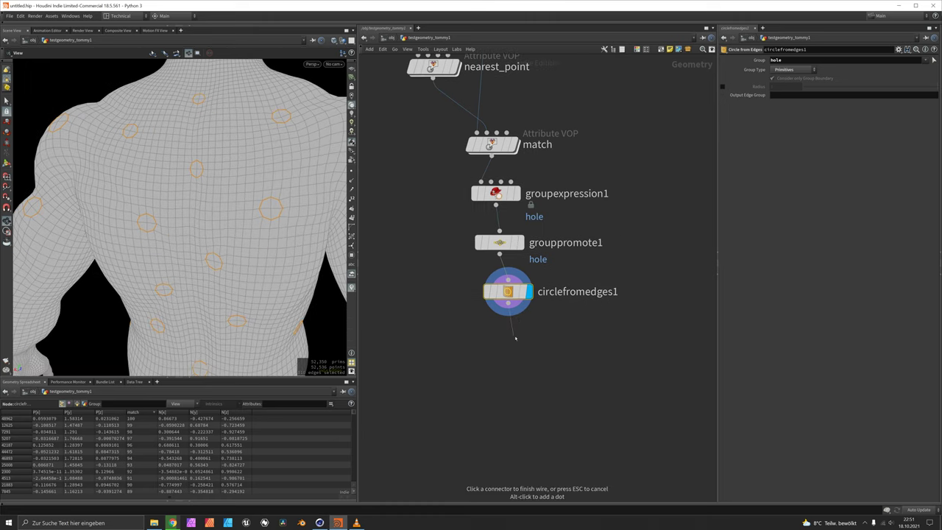
key("Tab")
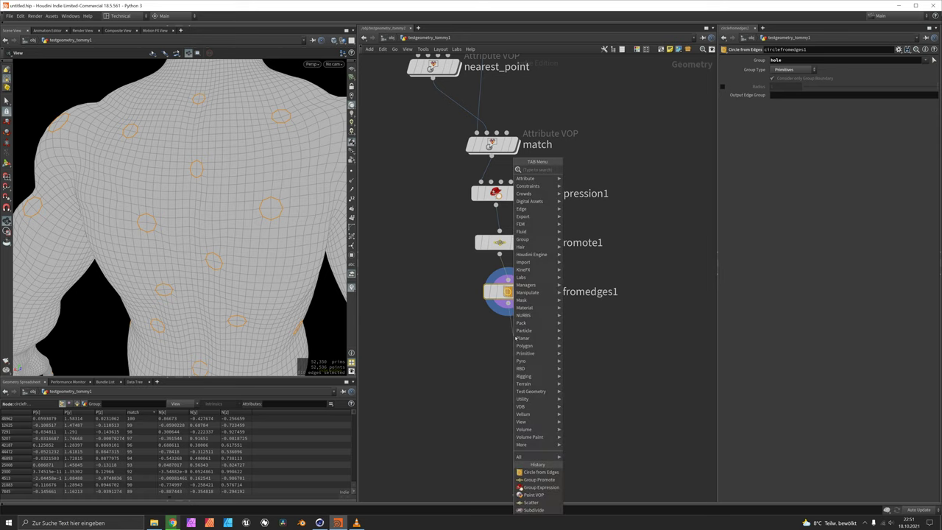
type("pextr")
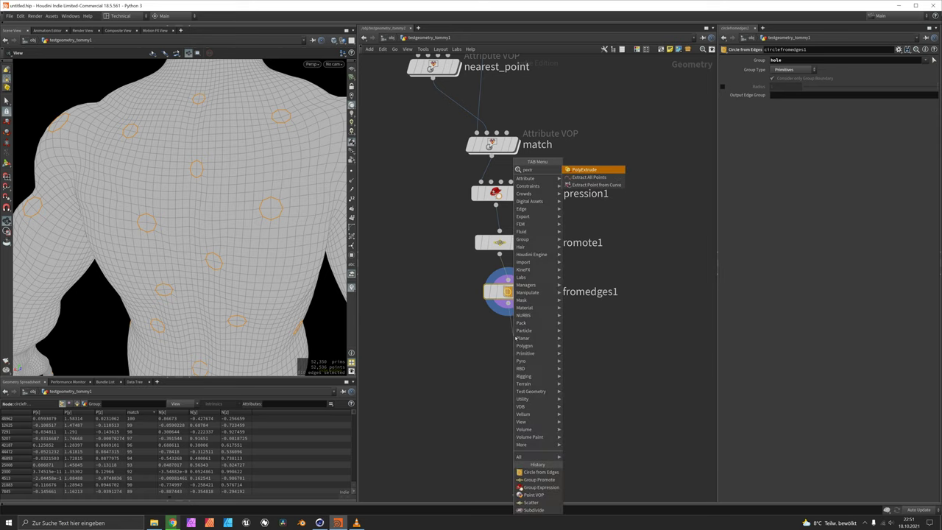
key("Return")
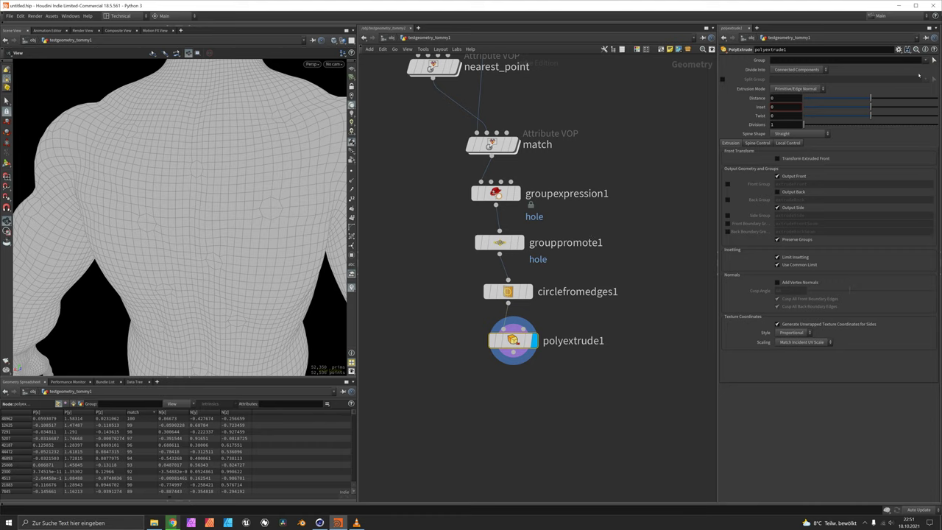
Restrict the PolyExtrude to the hole group and set its inset to about 0.19
left_click(925, 61)
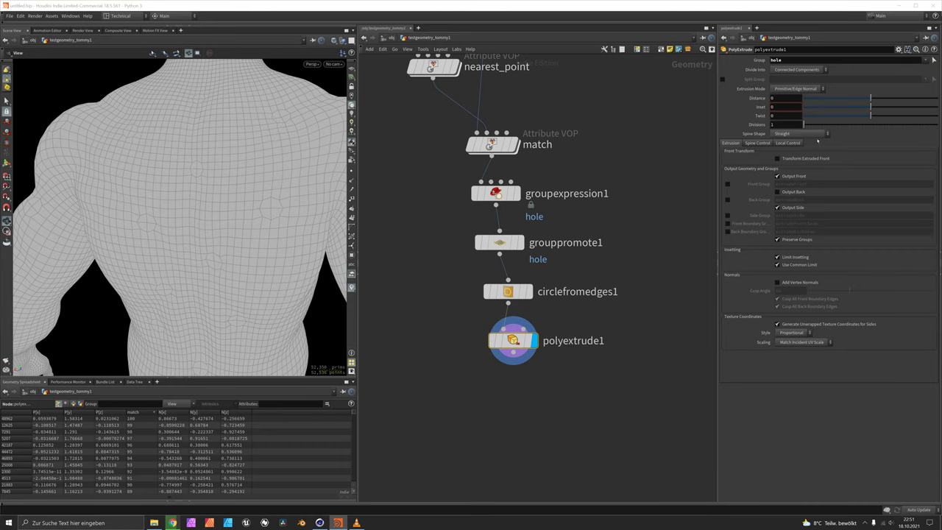
left_click_drag(873, 107, 876, 108)
scroll(130, 231, "down", 5)
scroll(174, 216, "up", 5)
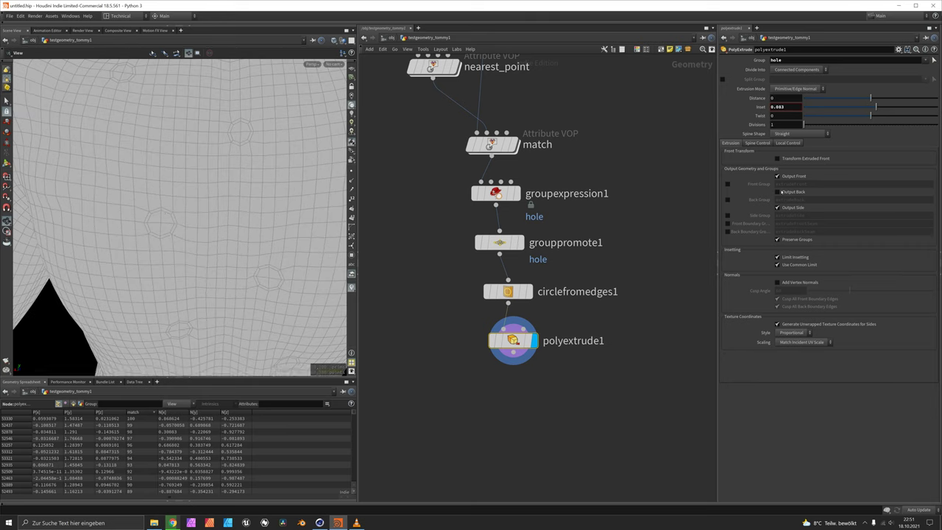
left_click_drag(880, 108, 885, 109)
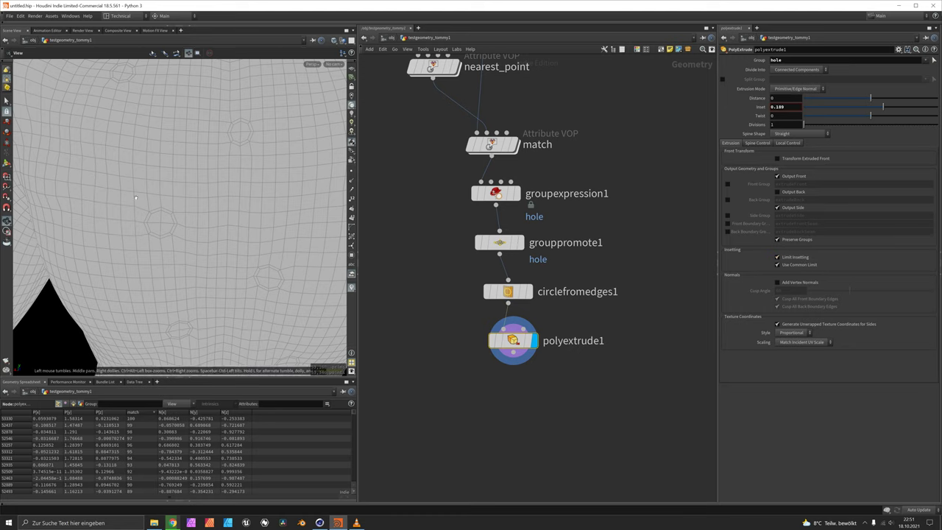
Disable the PolyExtrude's front face output to open the round holes in the mesh
left_click_drag(135, 197, 179, 223)
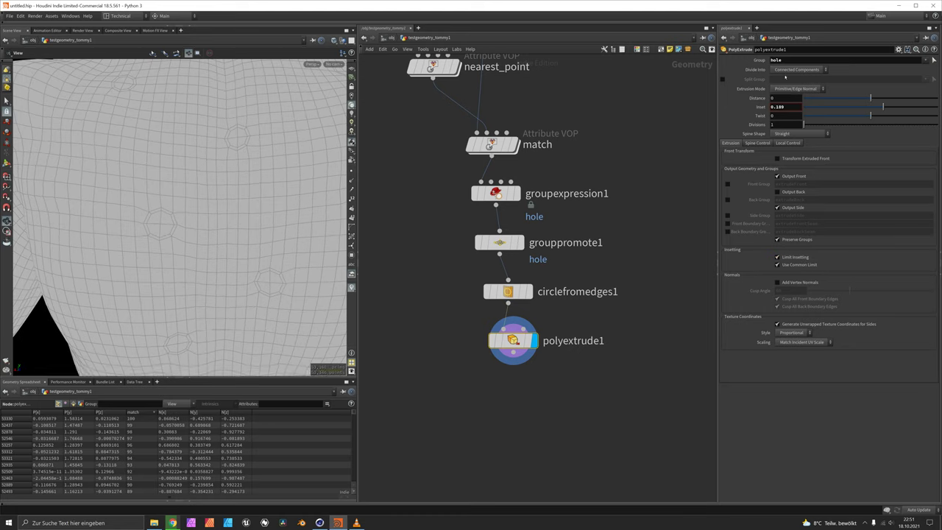
left_click(793, 178)
scroll(180, 204, "down", 5)
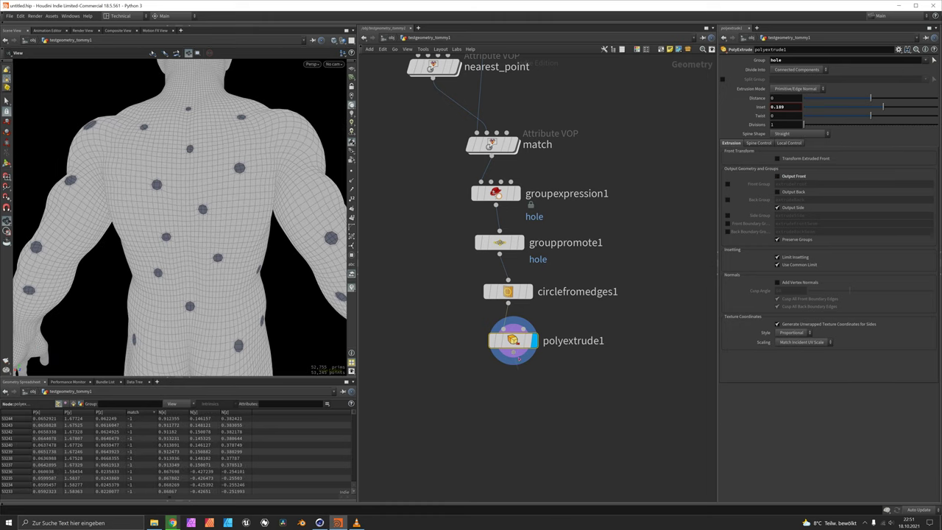
Append and display a Subdivide node after the PolyExtrude node, and inspect the smoothed holes across the body
key("Tab")
type("subd")
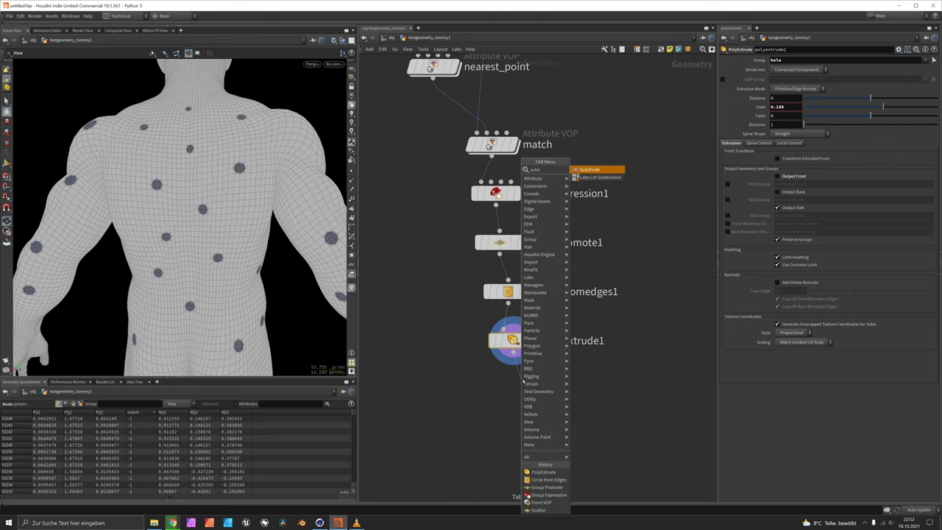
key("Return")
scroll(203, 147, "up", 8)
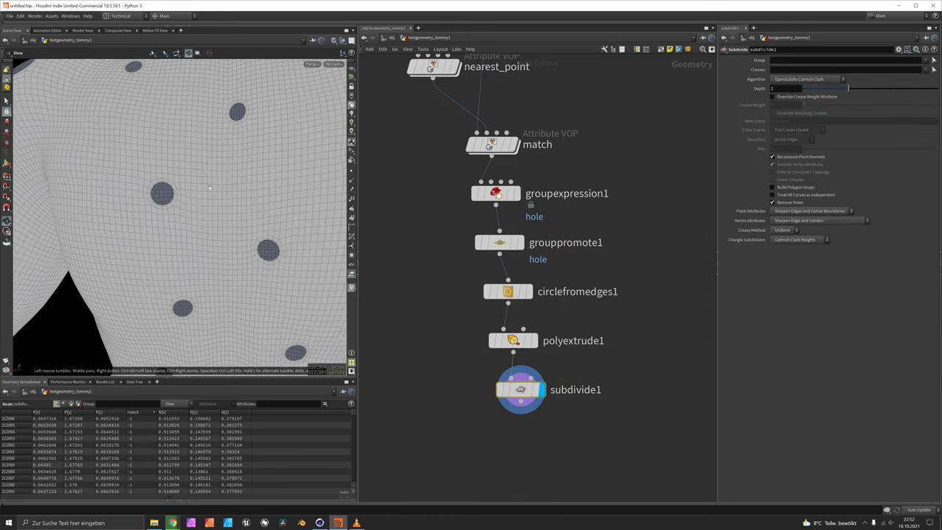
scroll(173, 191, "down", 10)
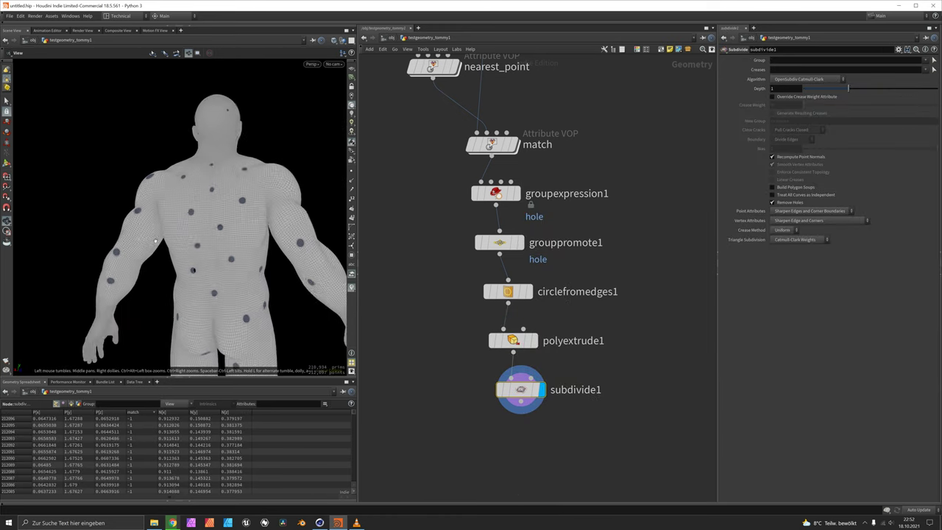
Set the Scatter node's density scale to 100 and its global seed to about 2.9, and inspect the hole distribution
middle_click_drag(417, 185, 419, 283)
left_click(404, 98)
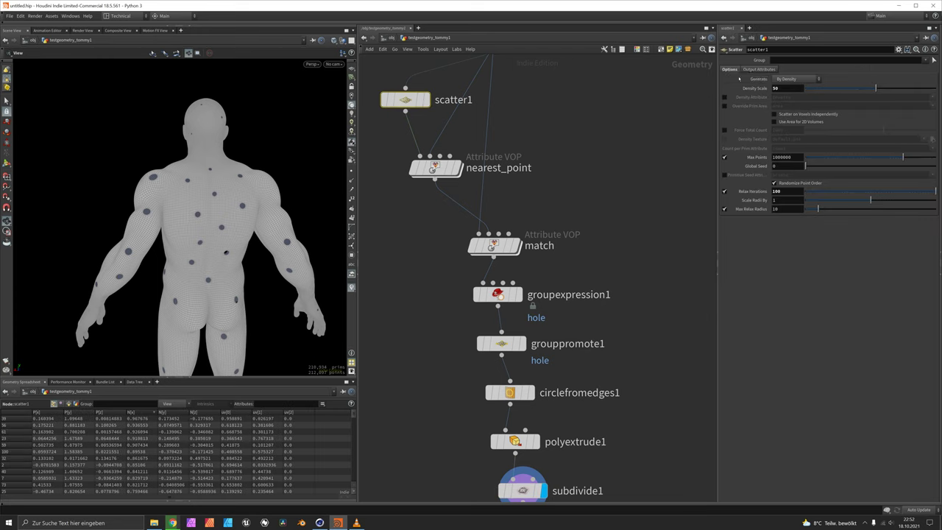
type("100")
key("Return")
left_click_drag(804, 165, 843, 166)
mouse_move(213, 220)
left_mouse_down()
mouse_move(246, 217)
mouse_move(203, 222)
left_mouse_up()
scroll(245, 217, "up", 5)
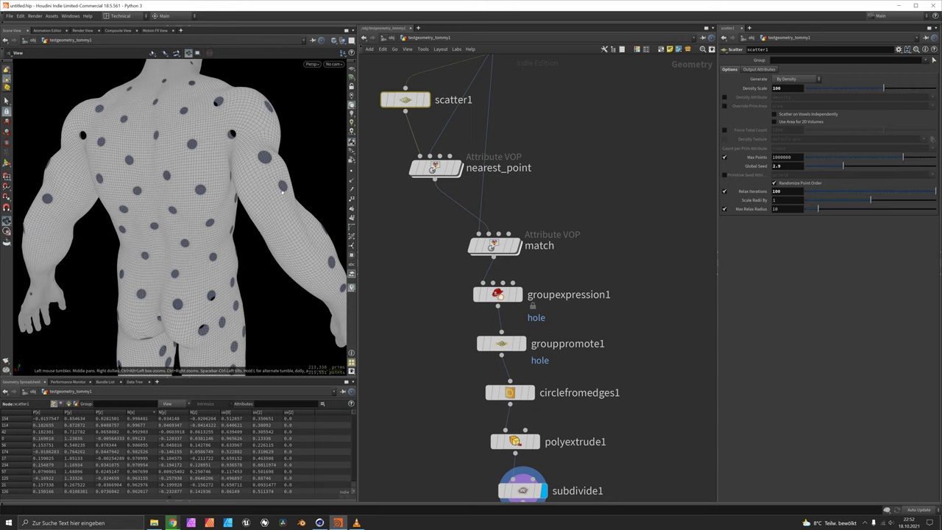